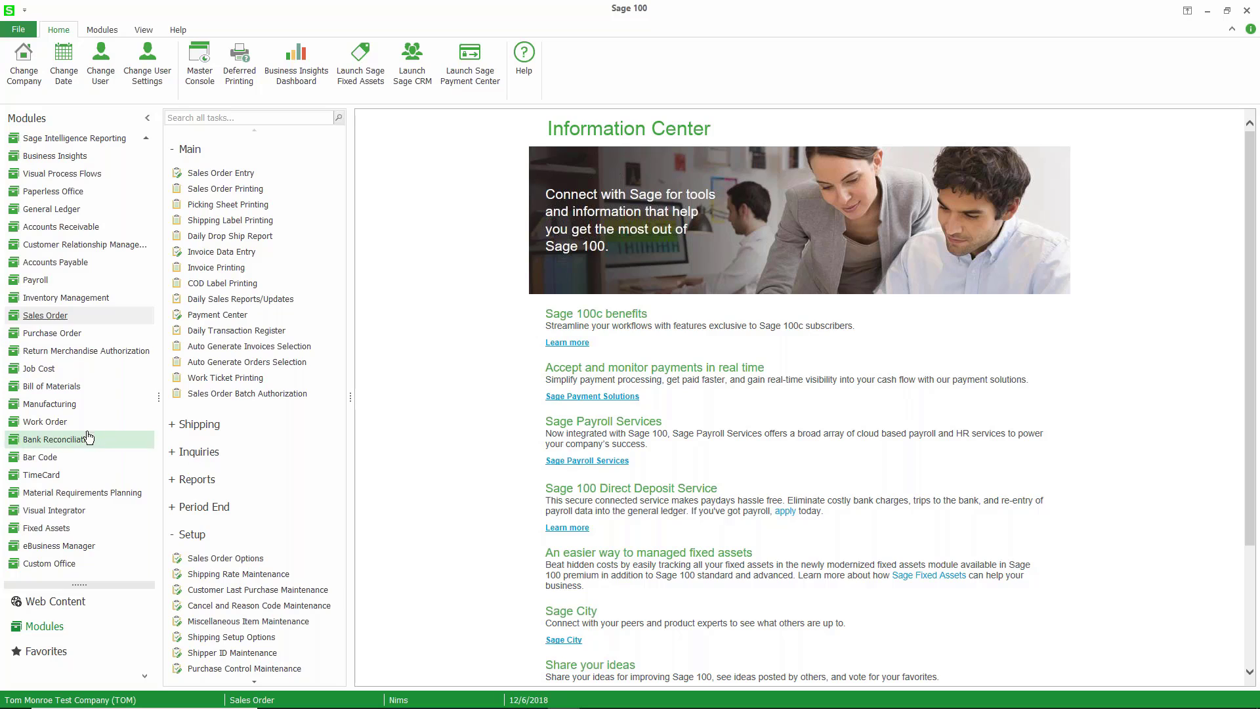
Step: Switch to the Manufacturing module and scroll its task list down to the Setup tasks
left_click(44, 405)
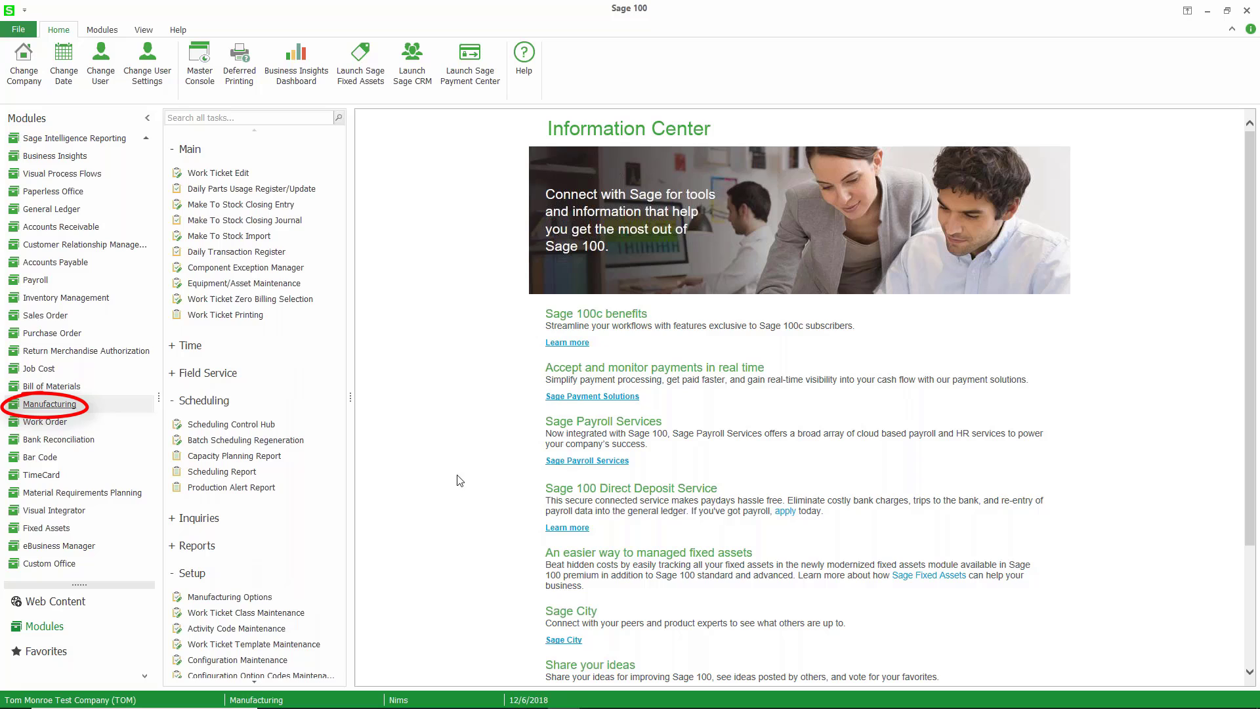
scroll(389, 529, "down", 1)
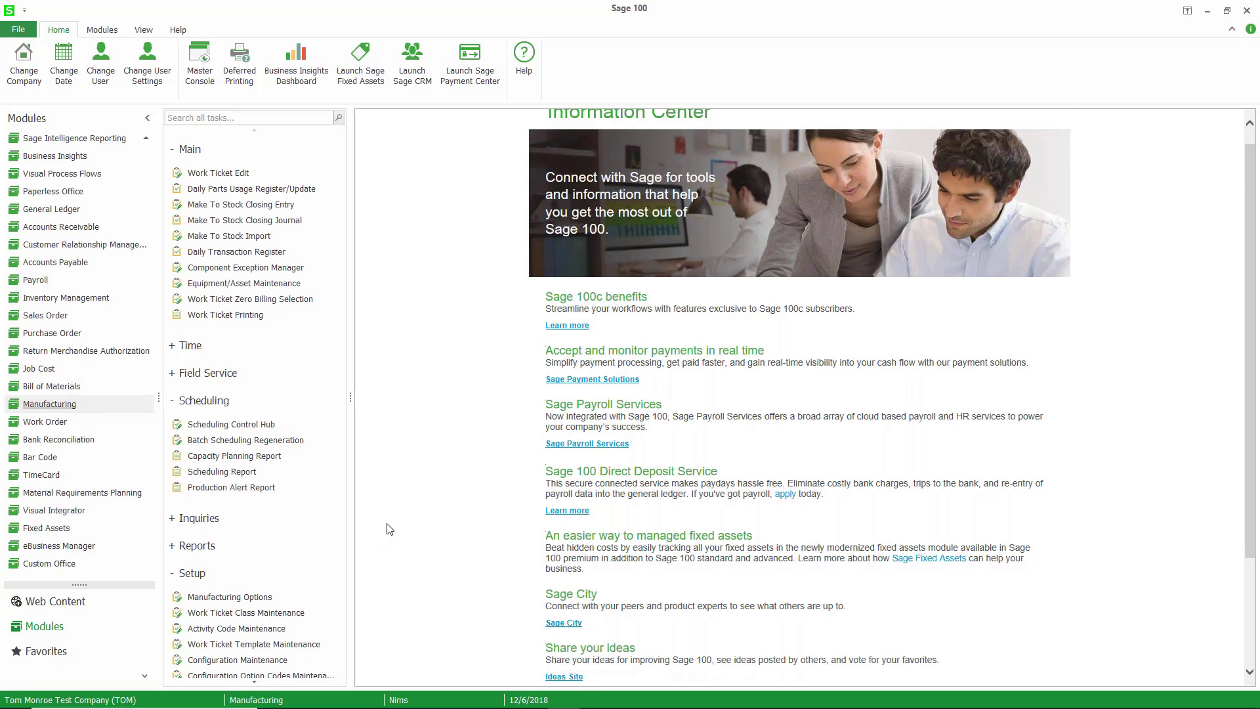
scroll(389, 529, "down", 3)
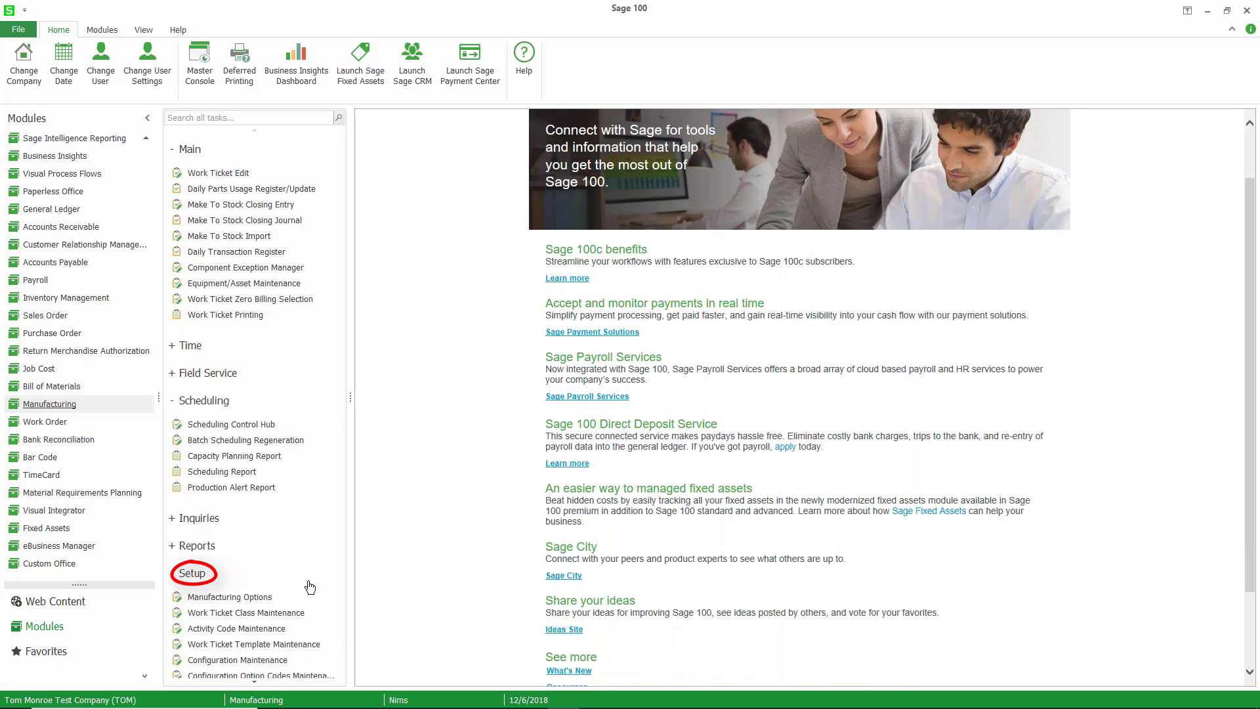
scroll(310, 586, "down", 1)
scroll(299, 592, "down", 2)
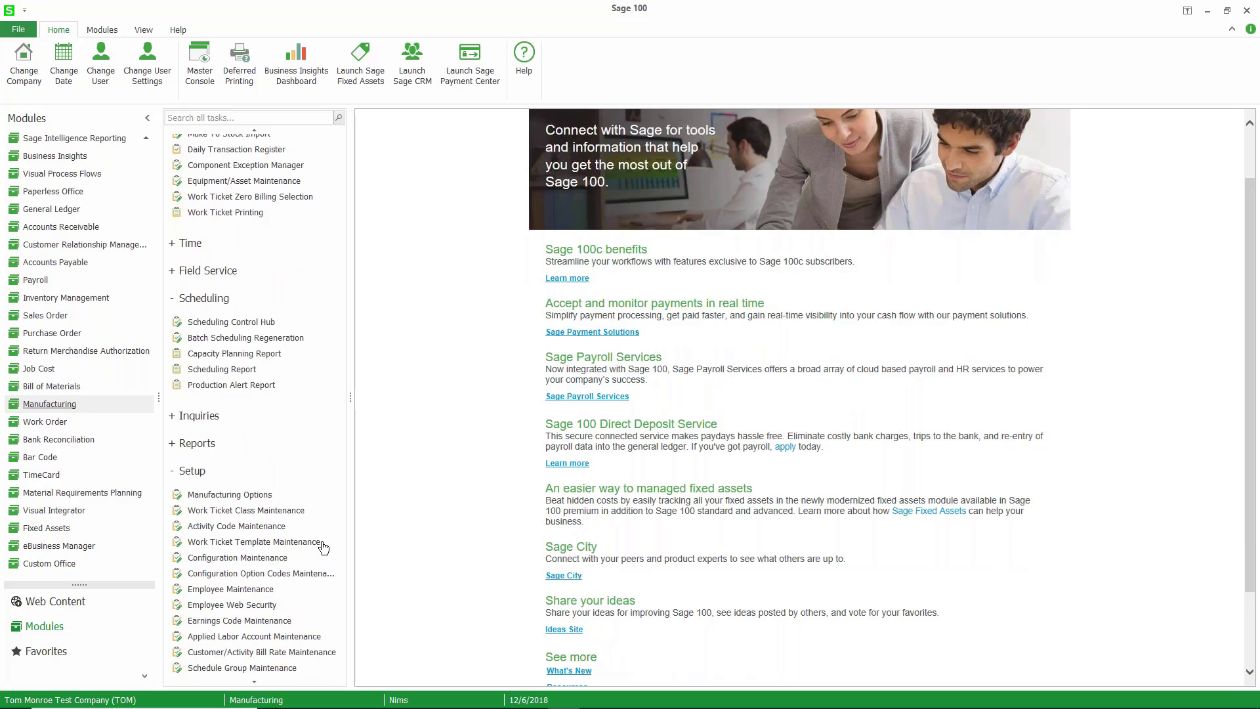
scroll(323, 547, "down", 2)
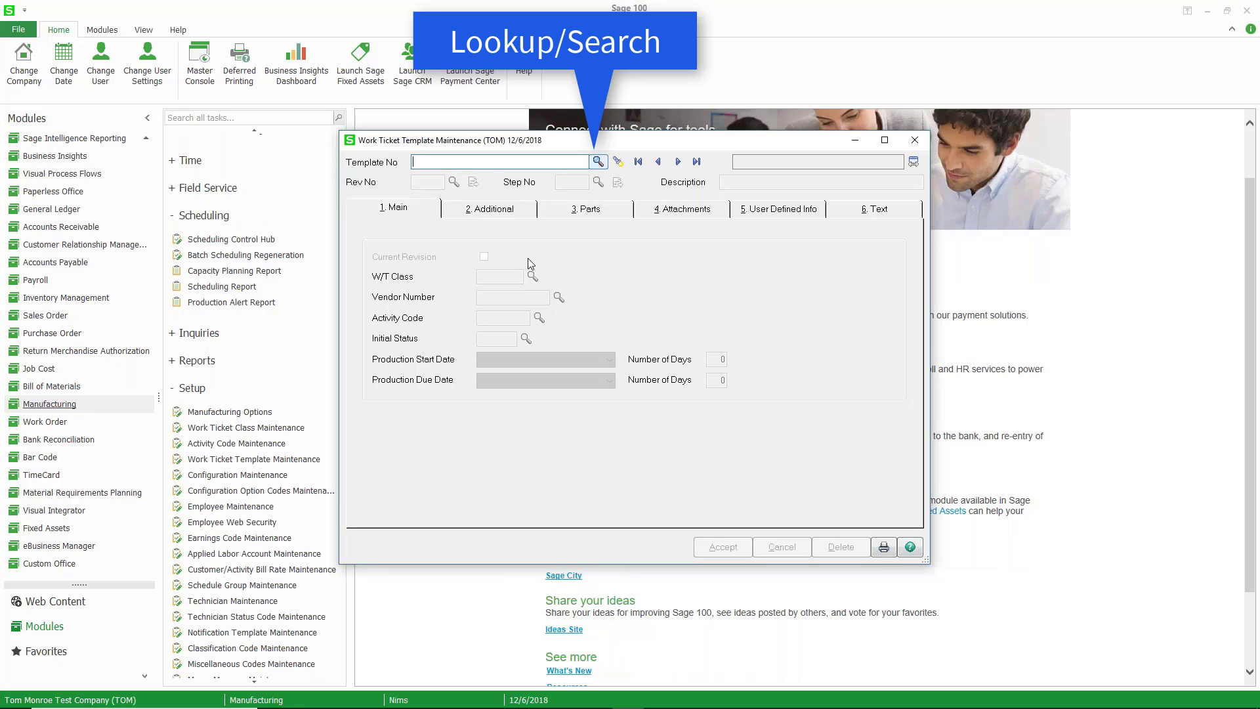
Step: Load template C-SYS-00100 step 010 and check its CFG activity code and 4.00 budgeted hours
key("F2")
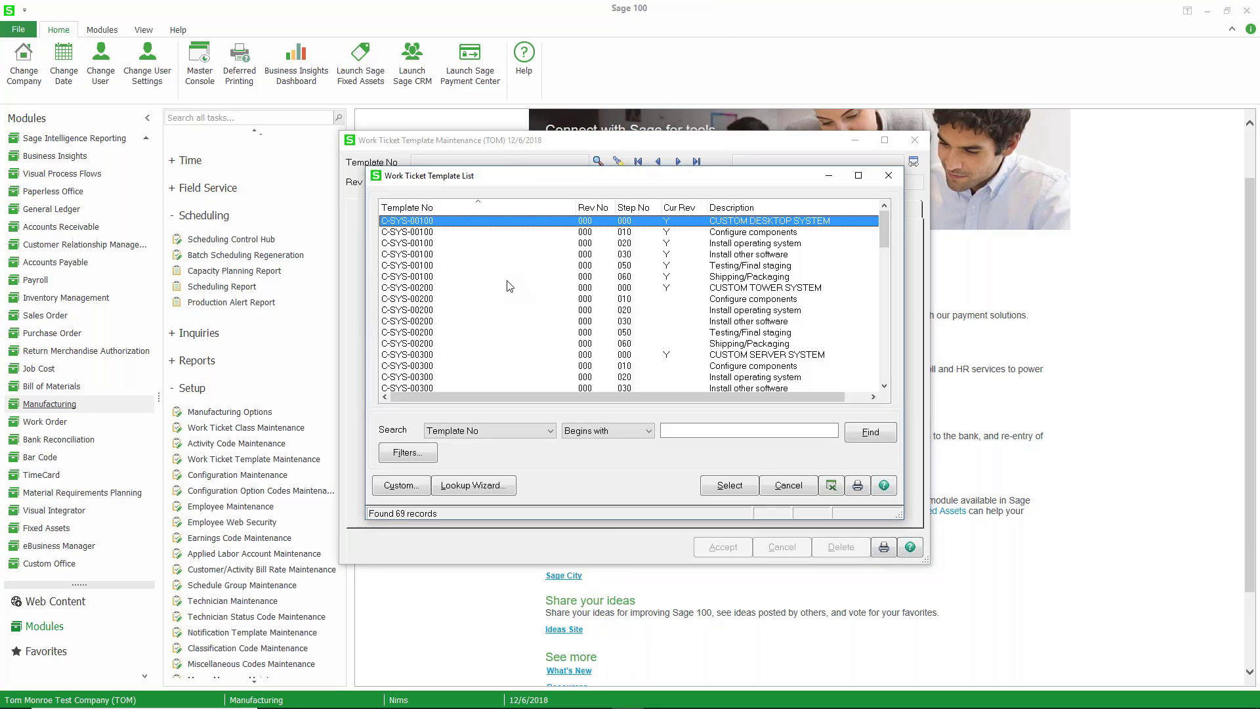
double_click(433, 233)
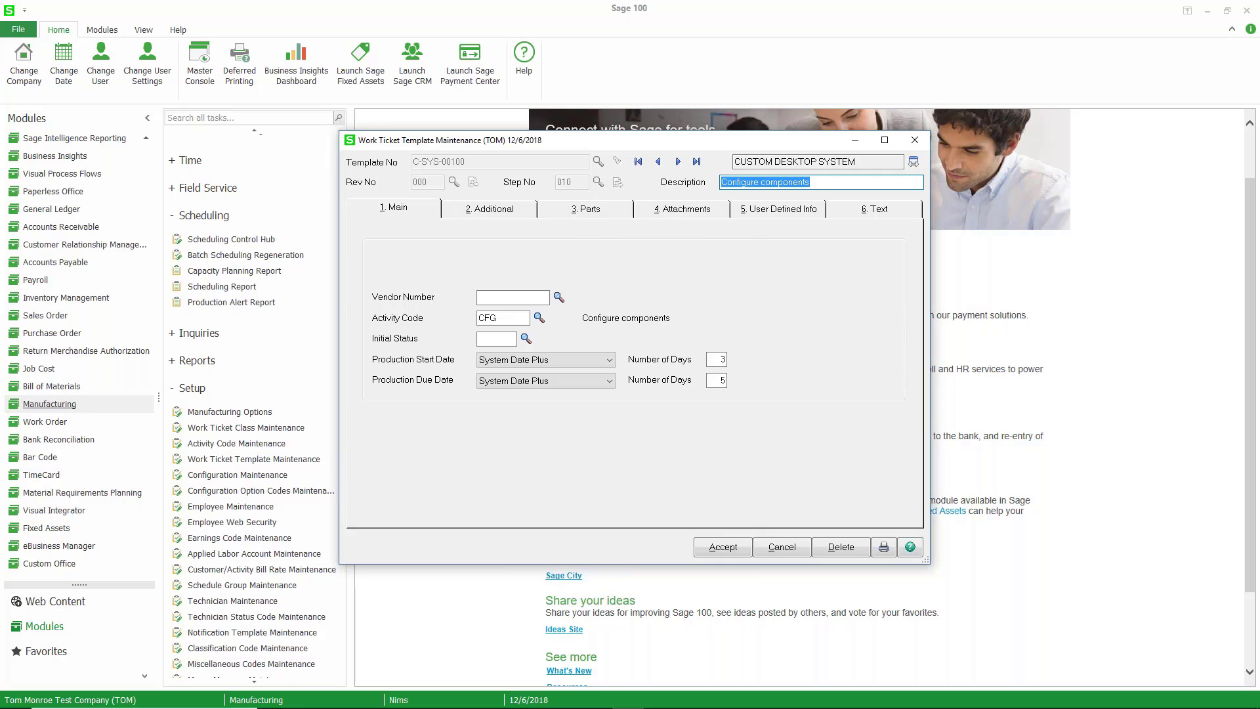
left_click(477, 320)
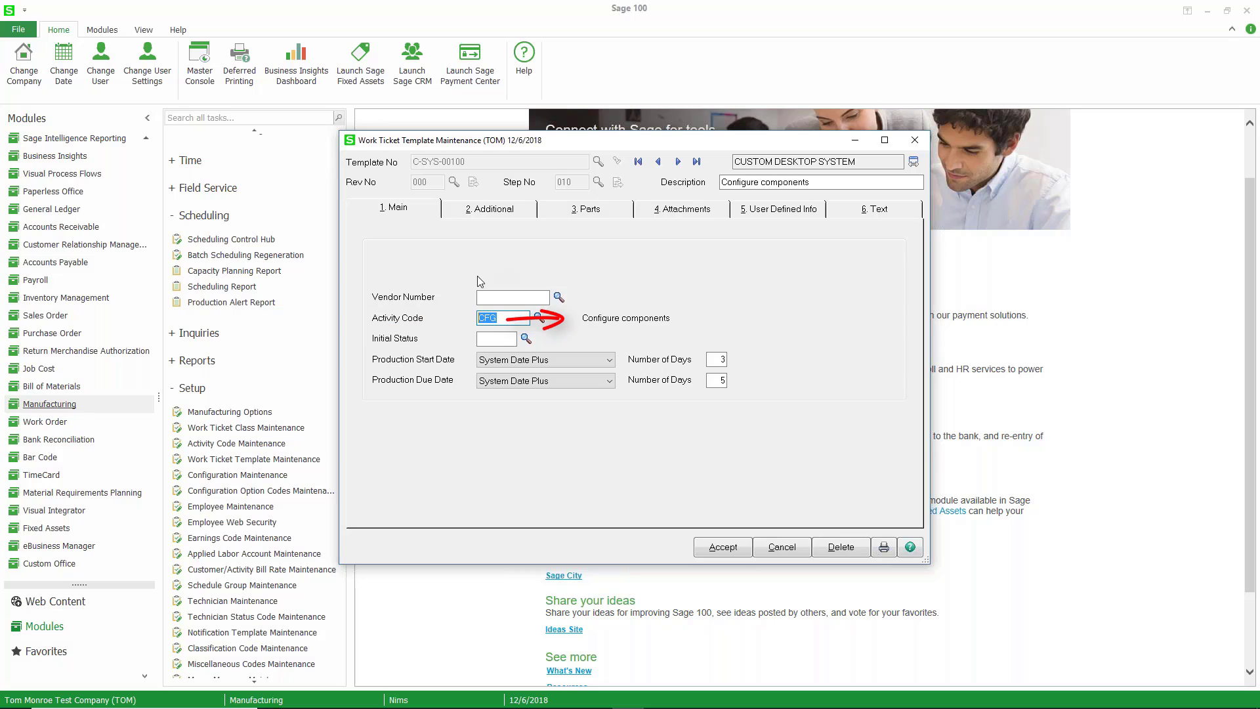
left_click(525, 215)
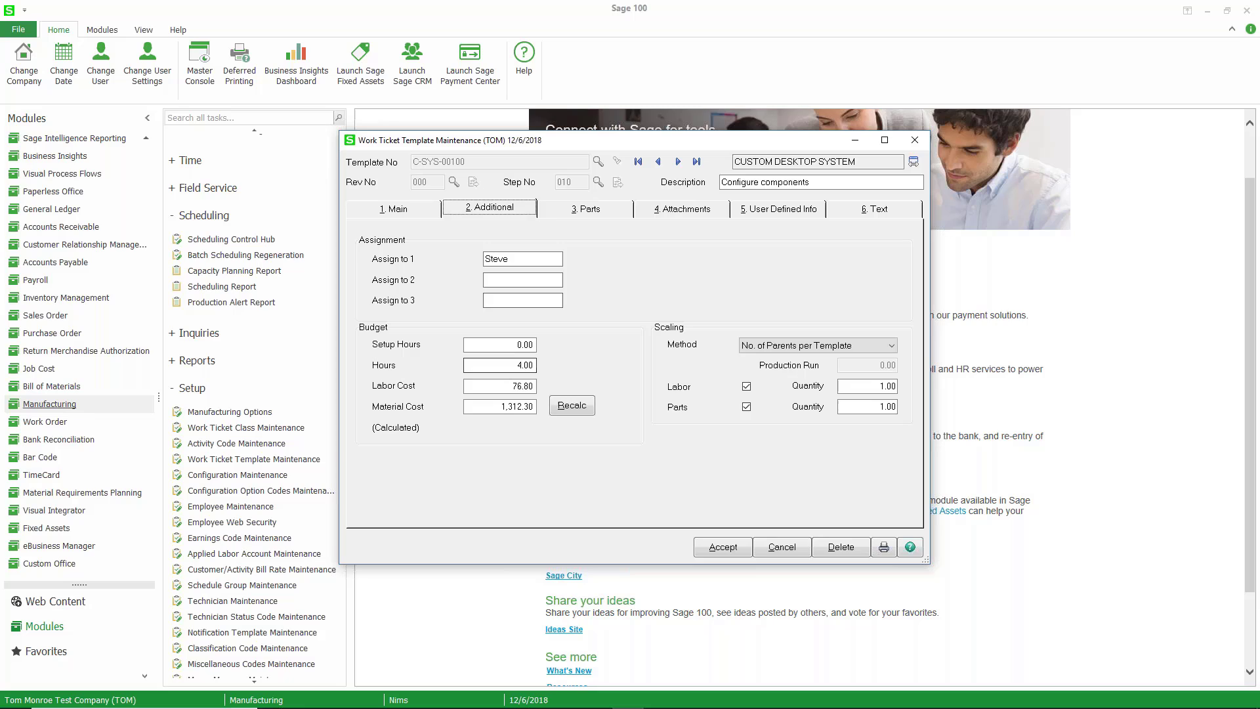
left_click(525, 364)
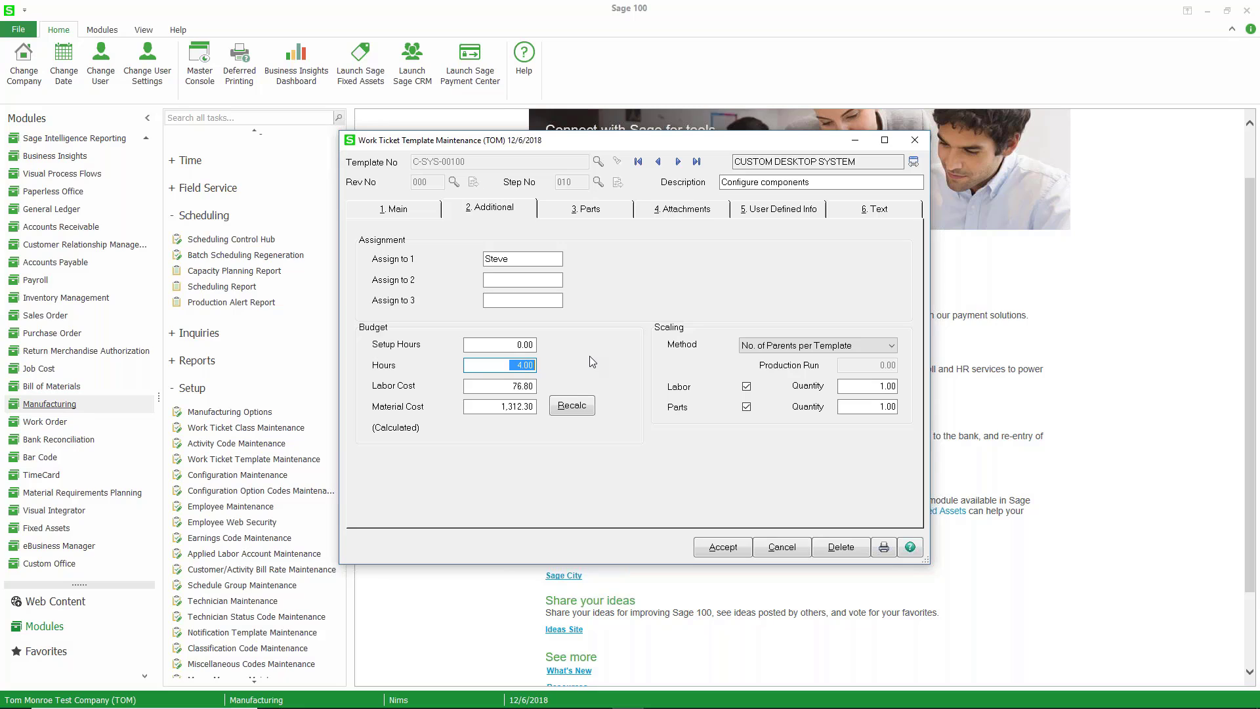
Step: Return to the template's Main tab and highlight the step's CFG activity code
left_click(420, 207)
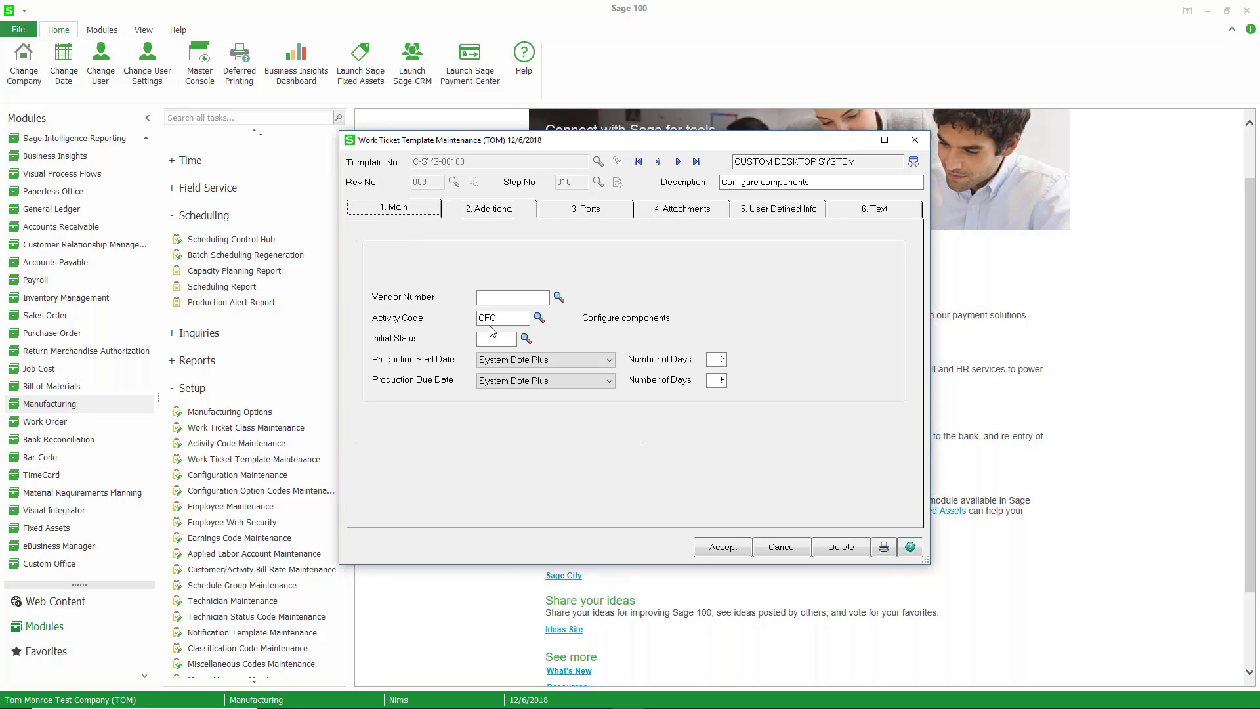
left_click_drag(500, 317, 474, 321)
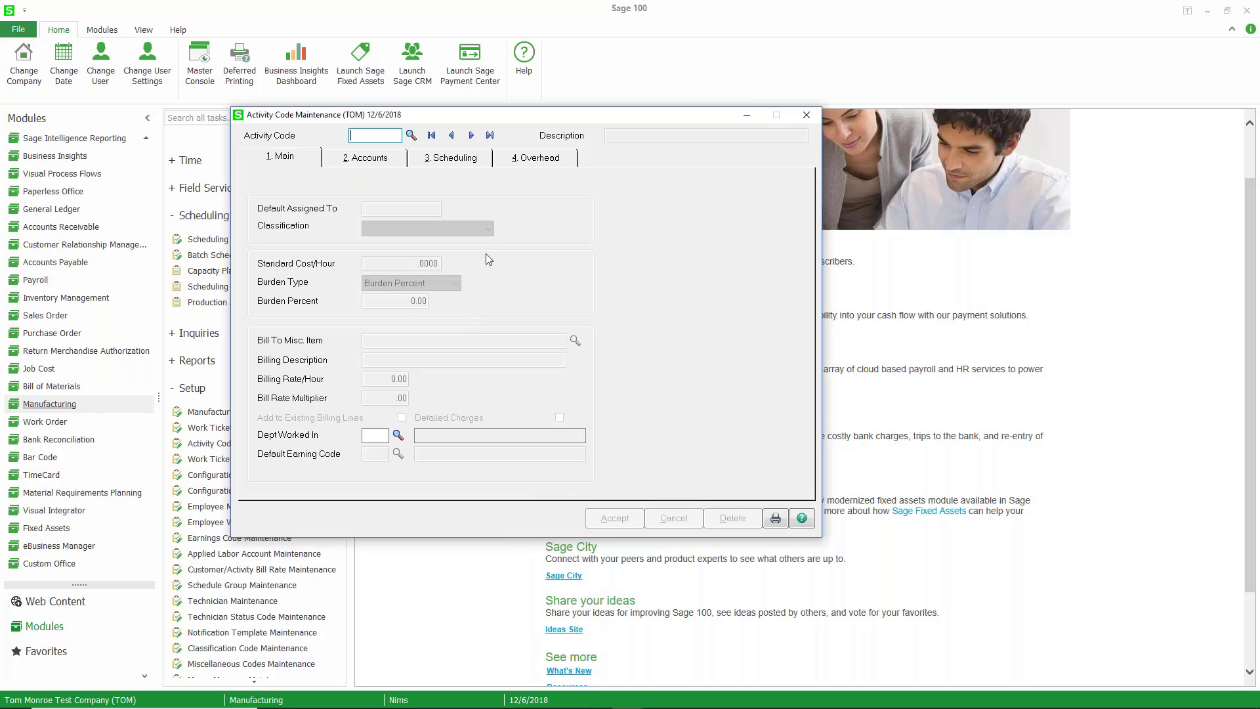
Step: Load activity code CFG and display its 3. Scheduling tab settings
left_click(411, 135)
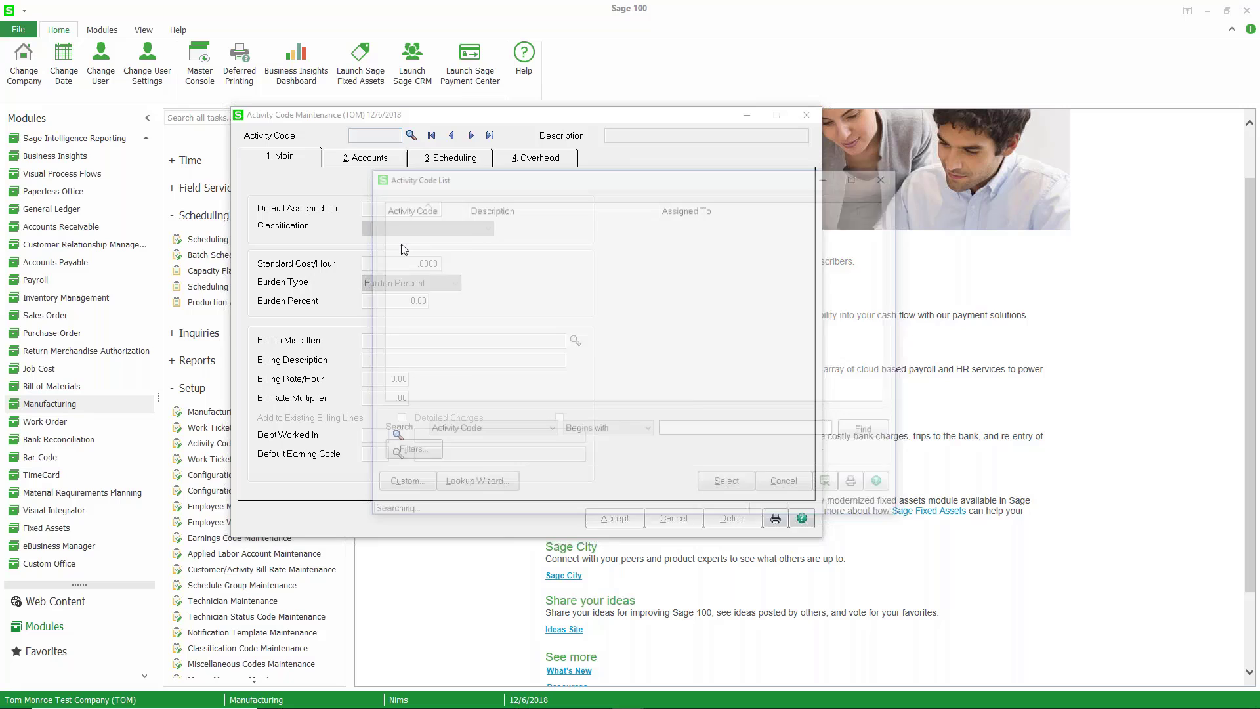
double_click(405, 244)
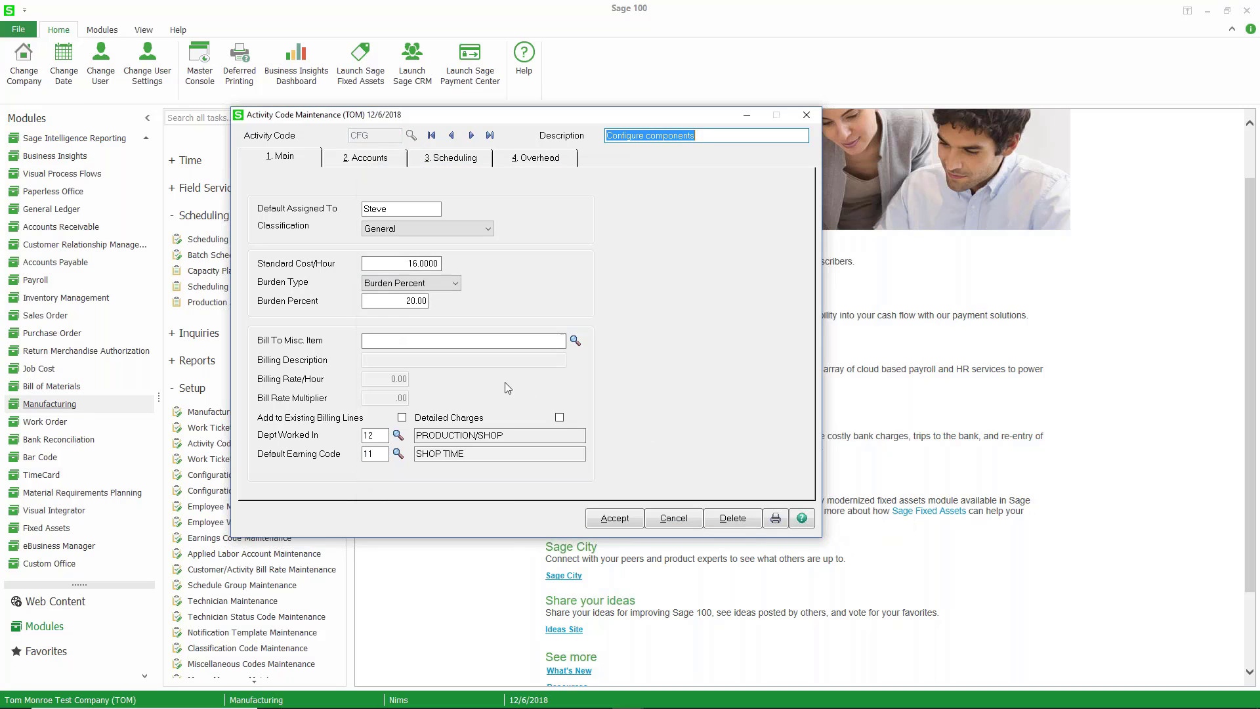
key("alt+3")
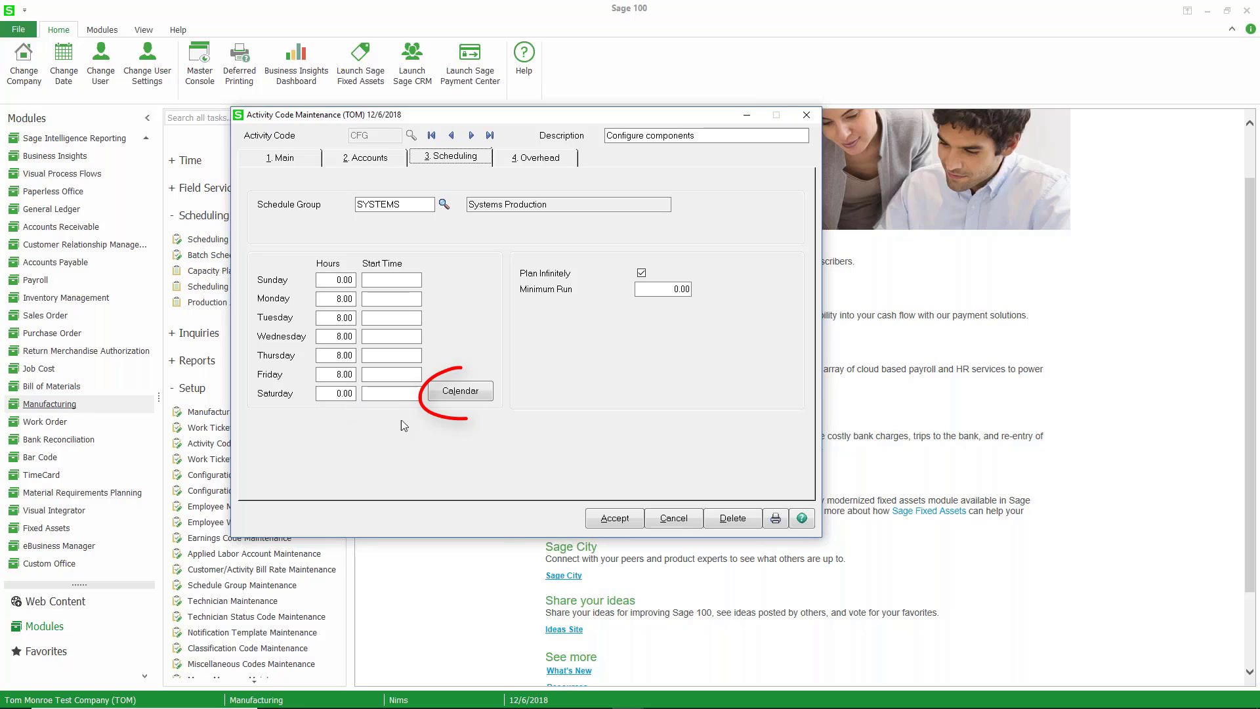
Step: Set December 25 to 0 open hours in CFG's scheduling calendar and save the exception
left_click(456, 392)
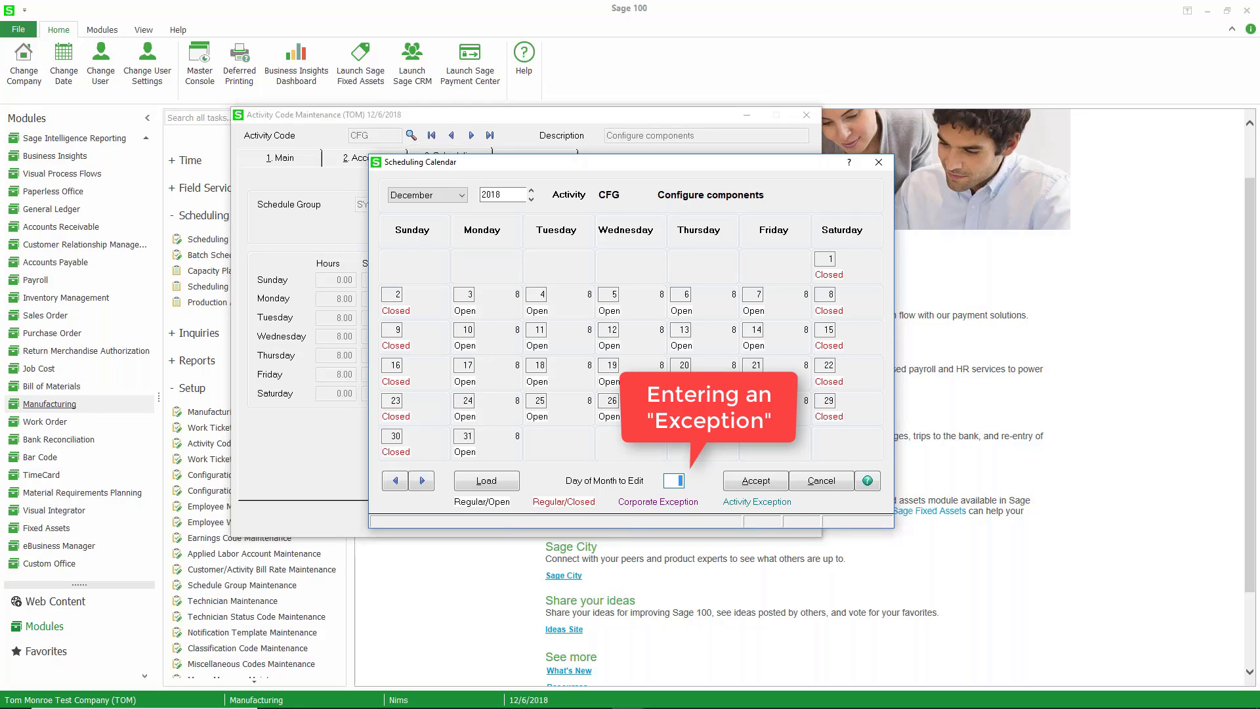
type("25")
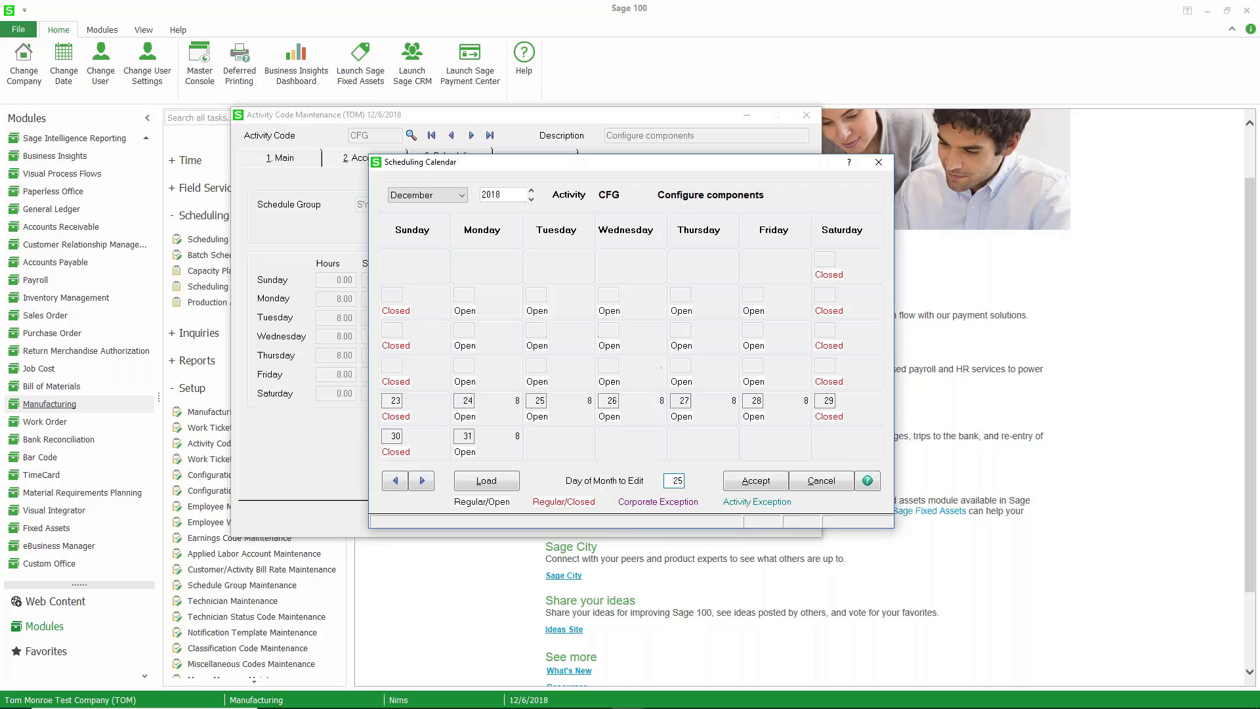
key("Return")
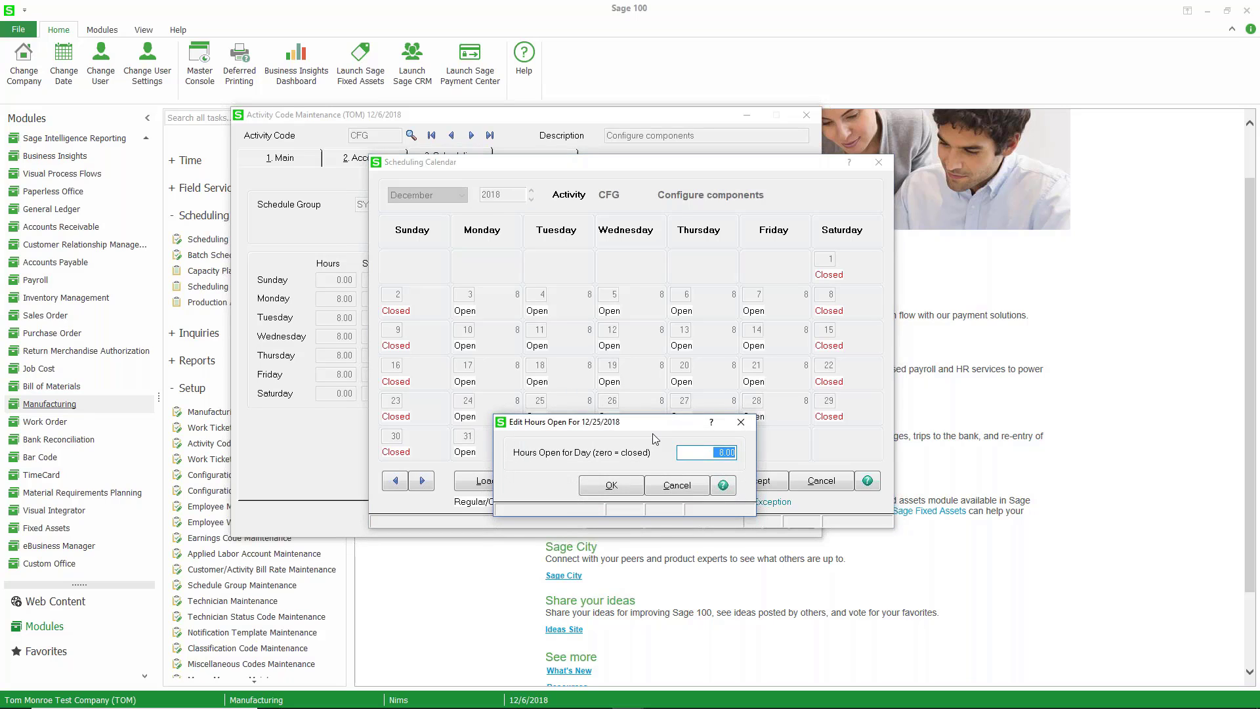
type("0")
key("Tab")
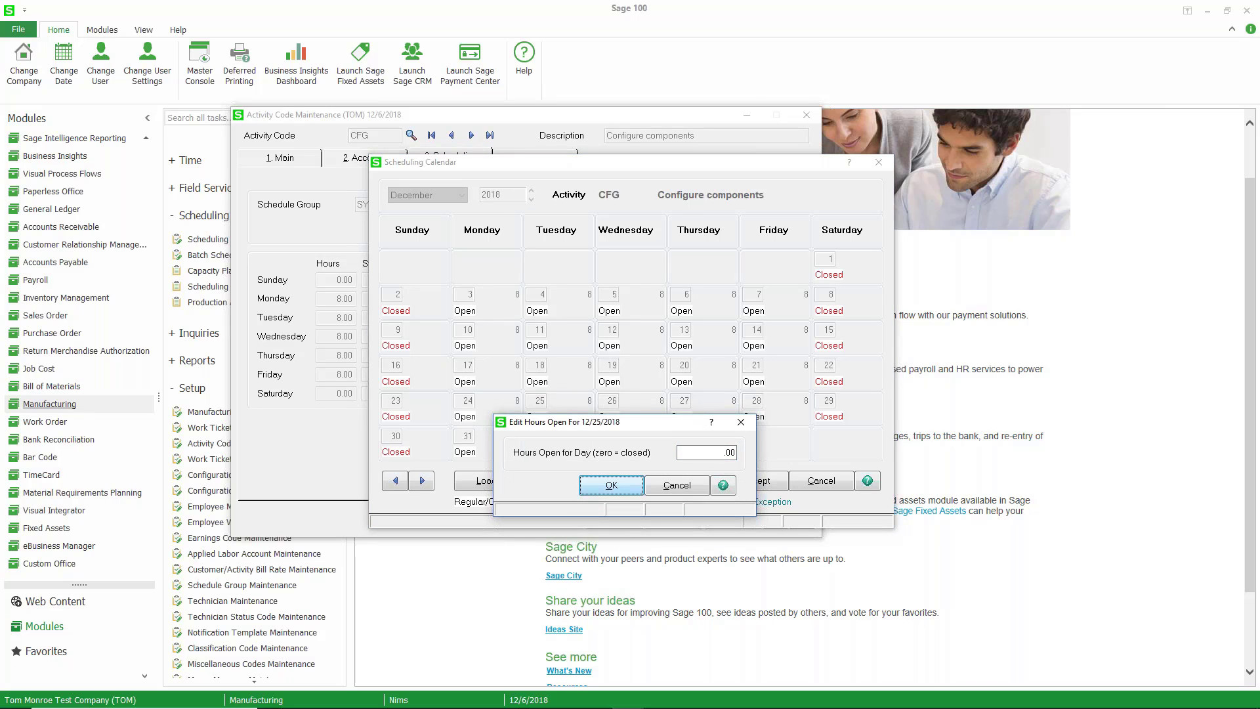
key("Return")
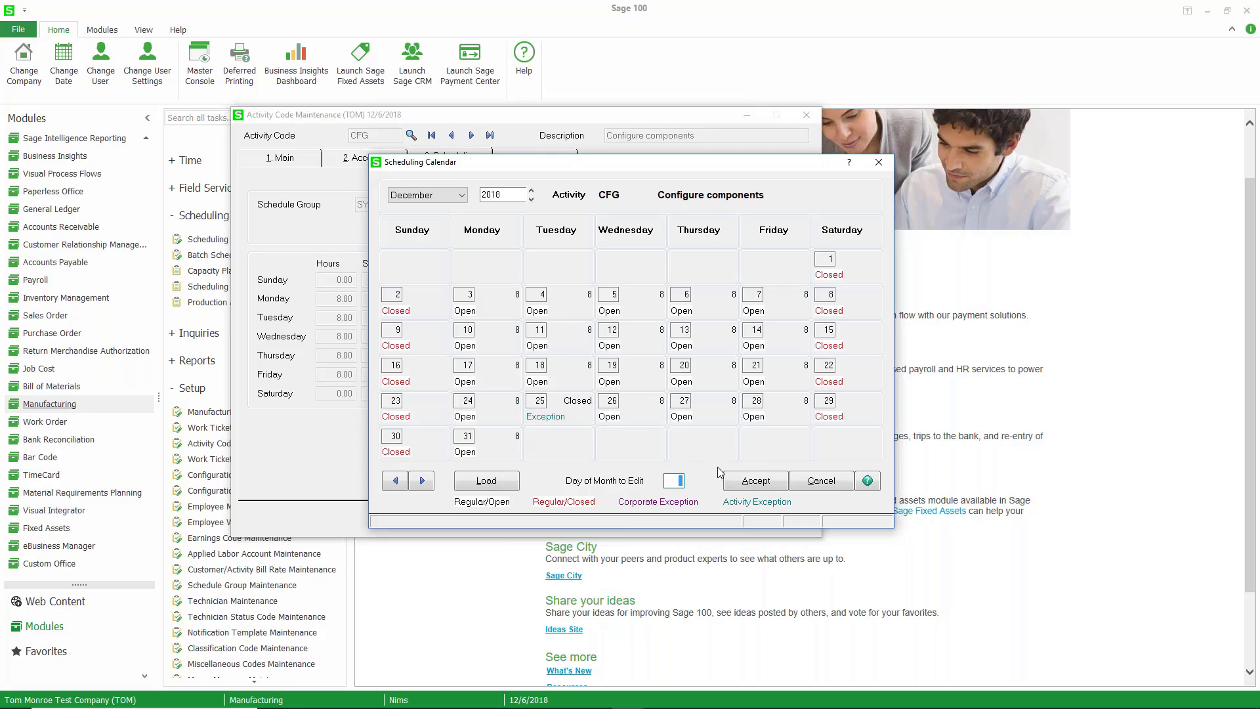
left_click(742, 485)
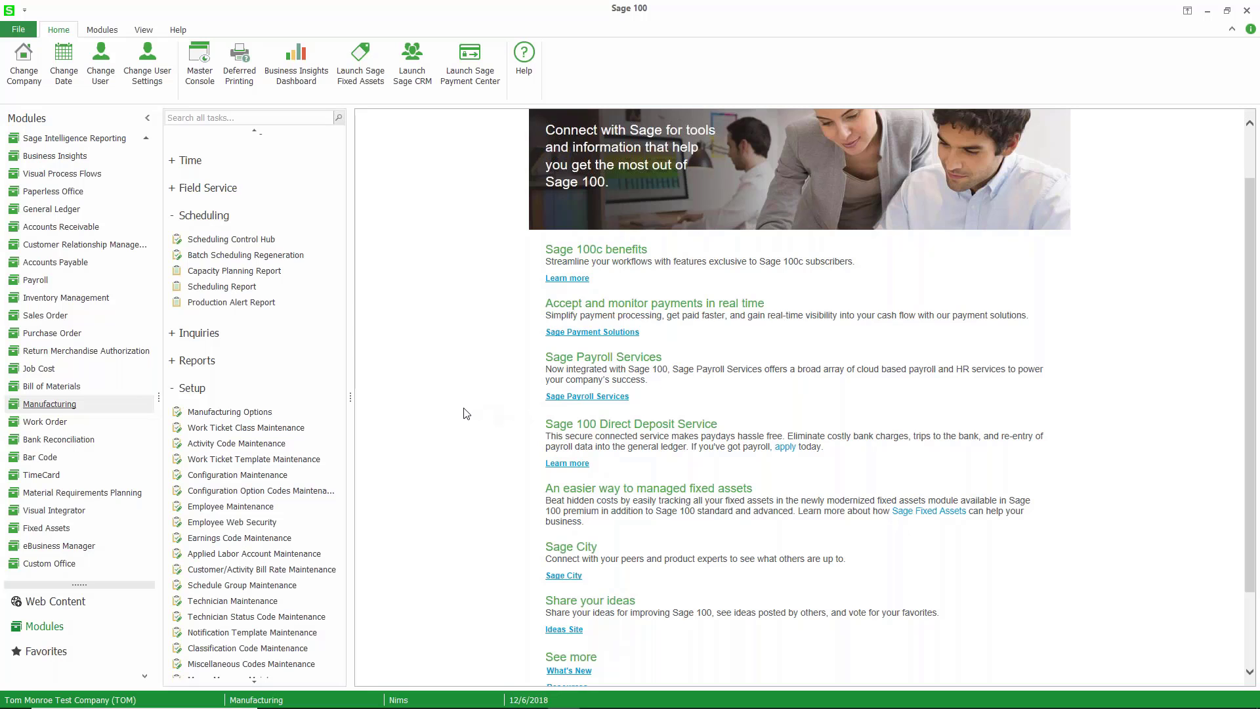
Step: Start a sales order for the first customer with work ticket class CST
left_click(42, 317)
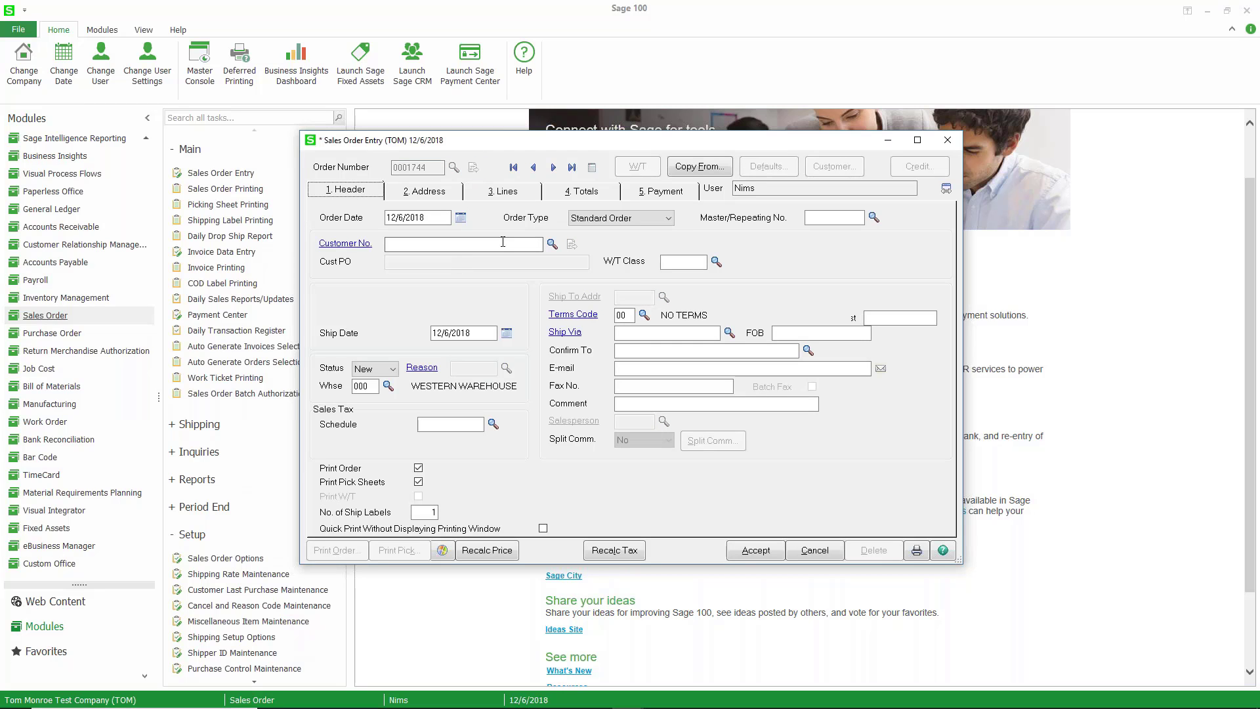
key("F2")
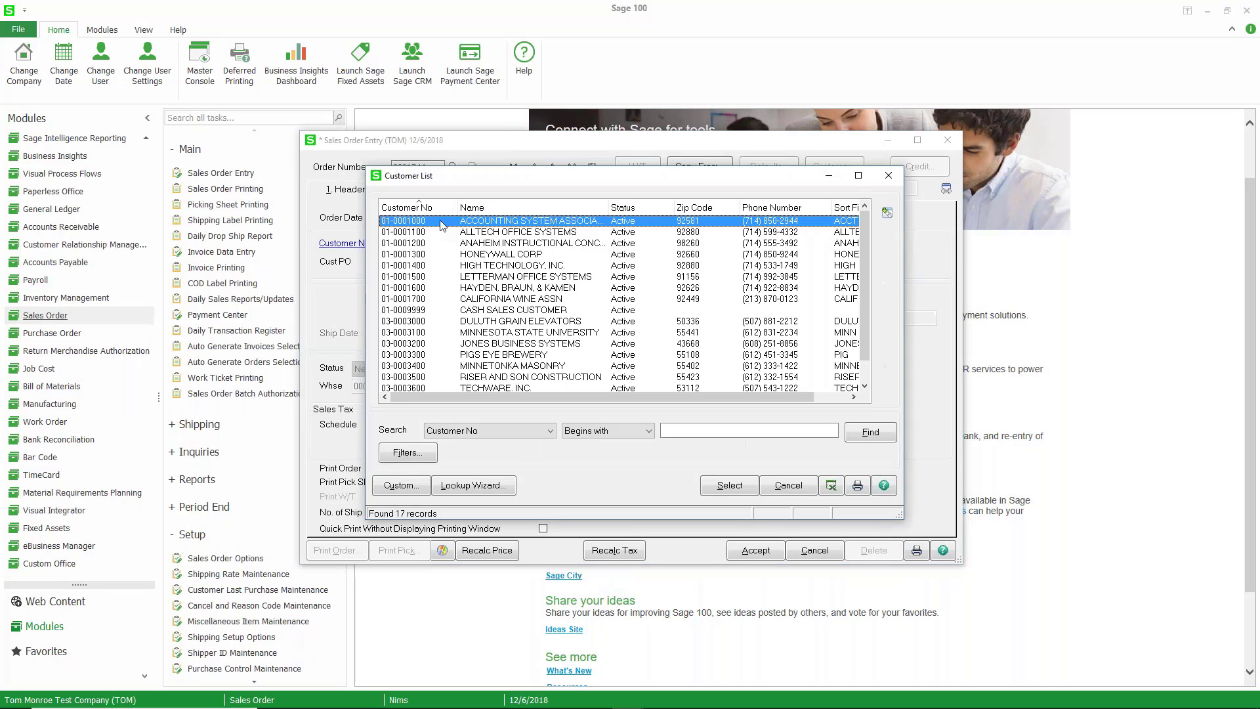
key("Return")
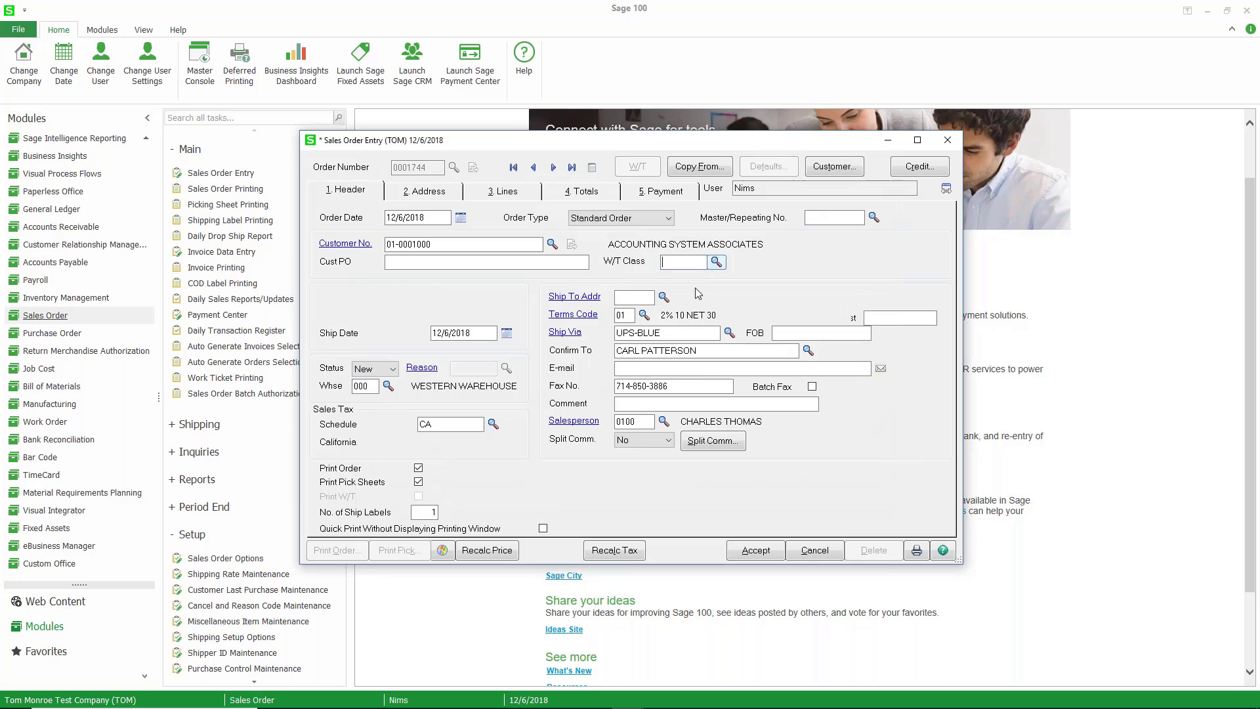
key("F2")
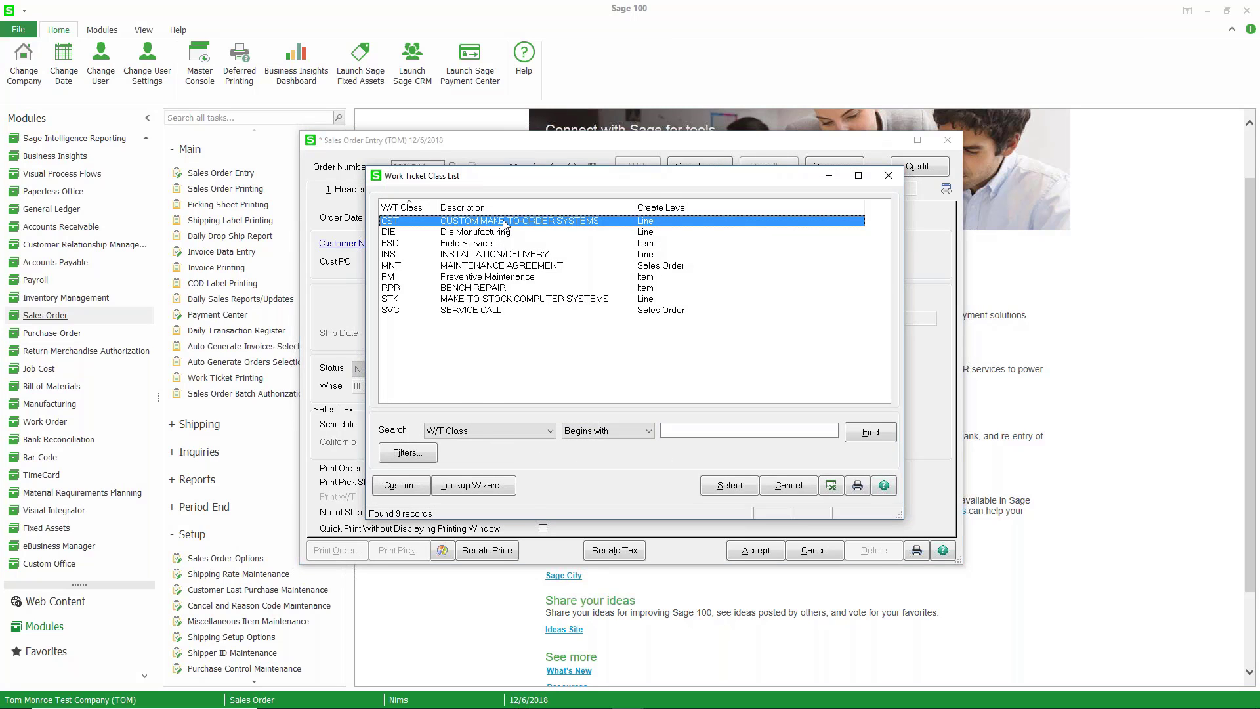
double_click(503, 222)
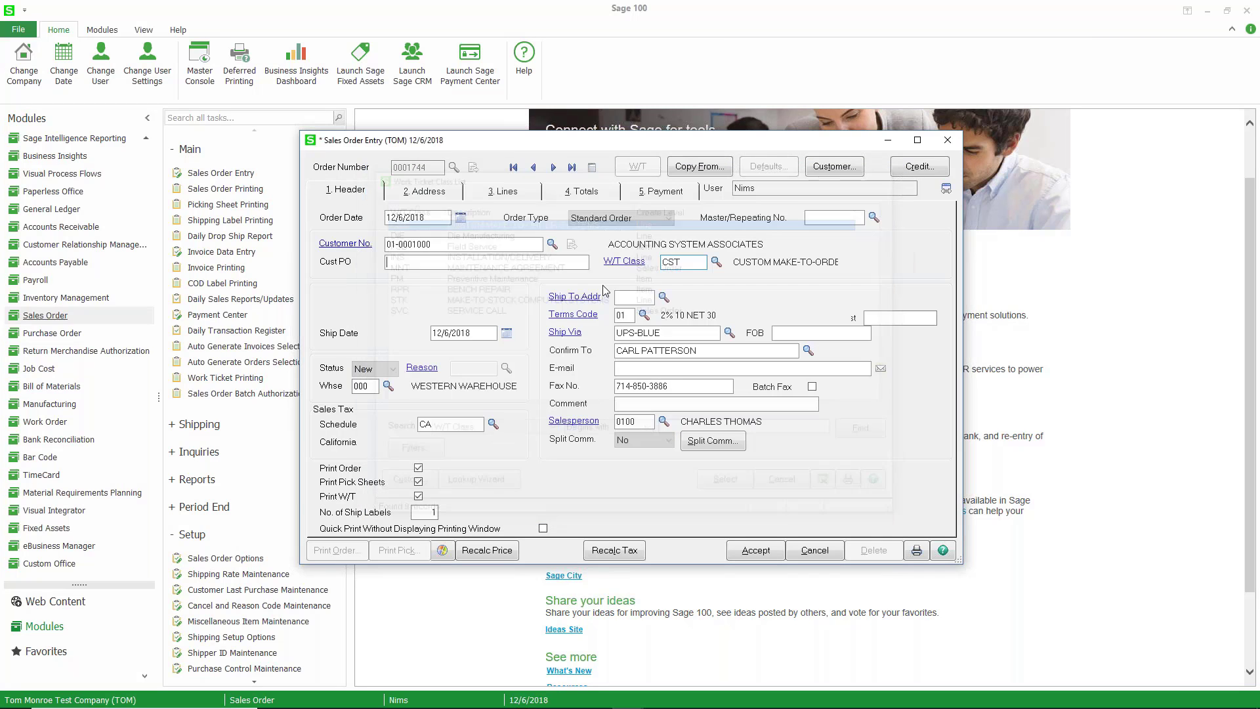
Step: Add an order line for 10 of item C-SYS-00100, flagged to need a work ticket
left_click(509, 194)
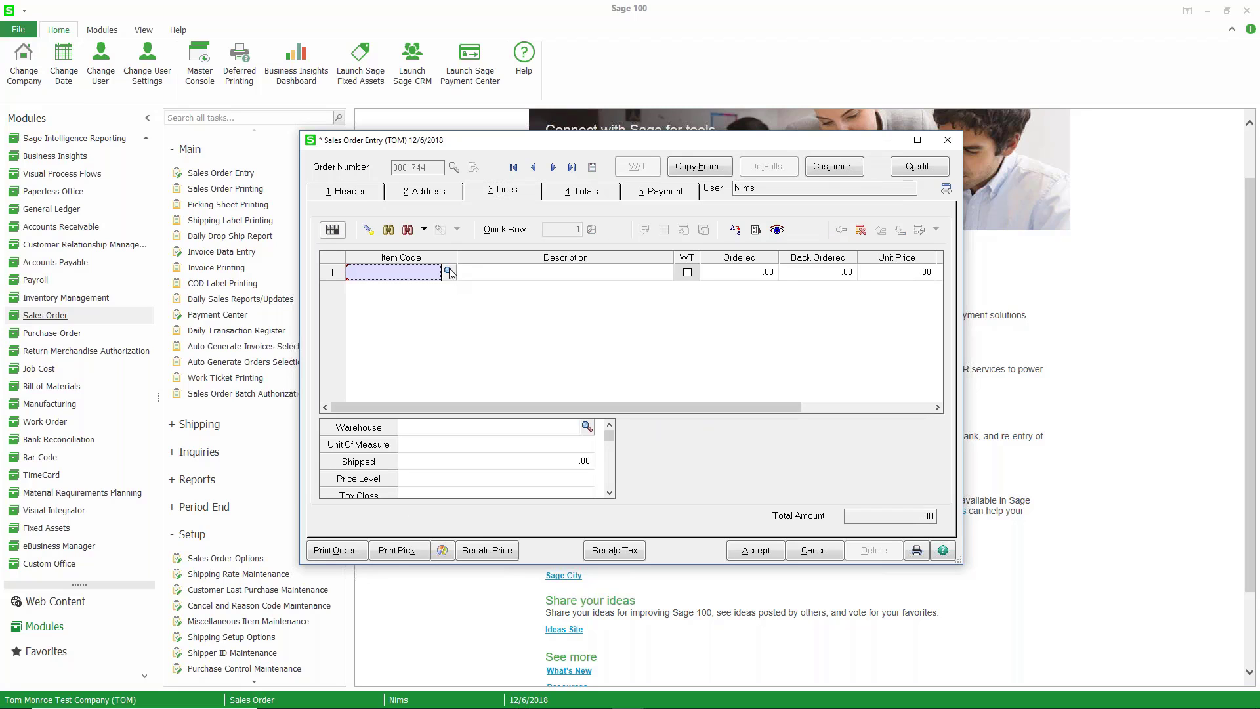
left_click(450, 273)
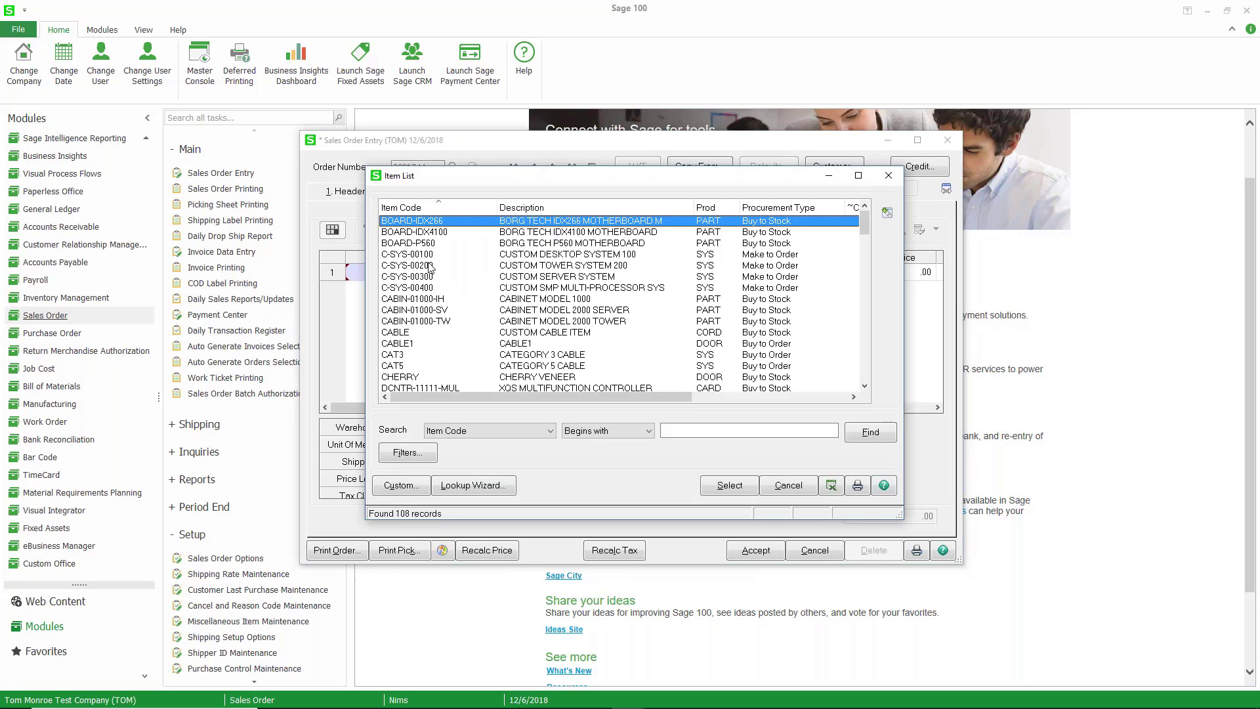
double_click(430, 255)
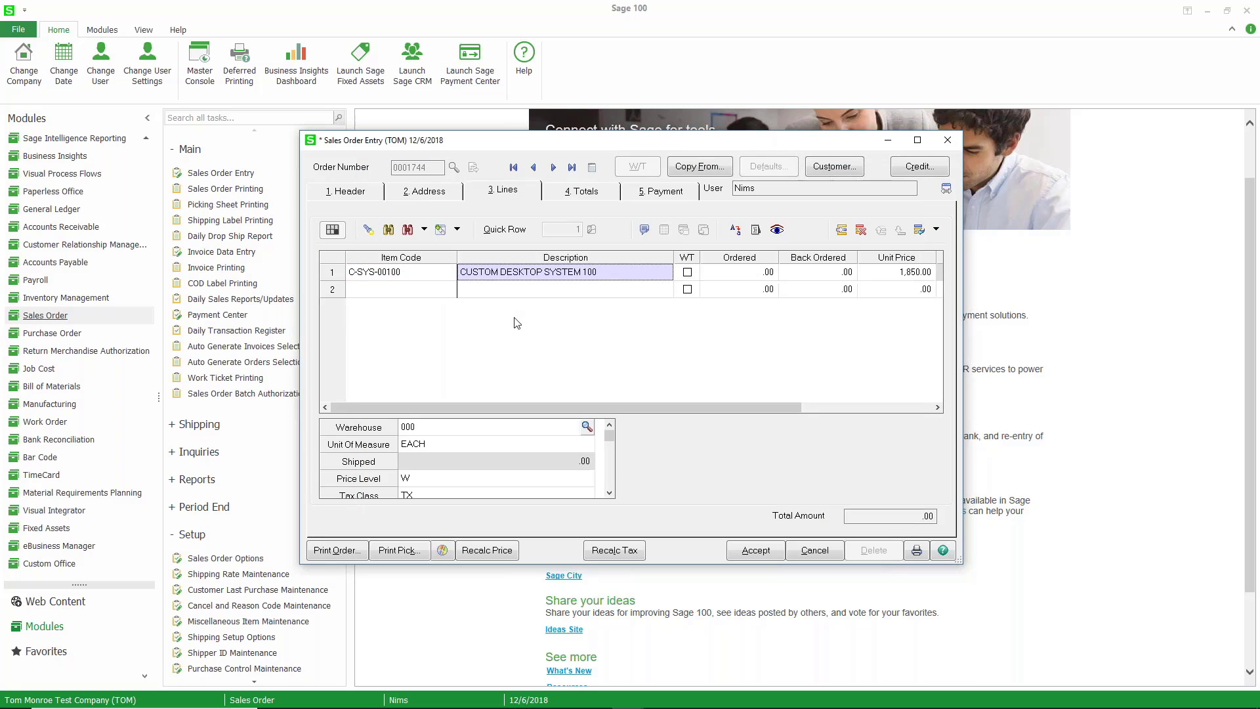
left_click(687, 272)
left_click(729, 274)
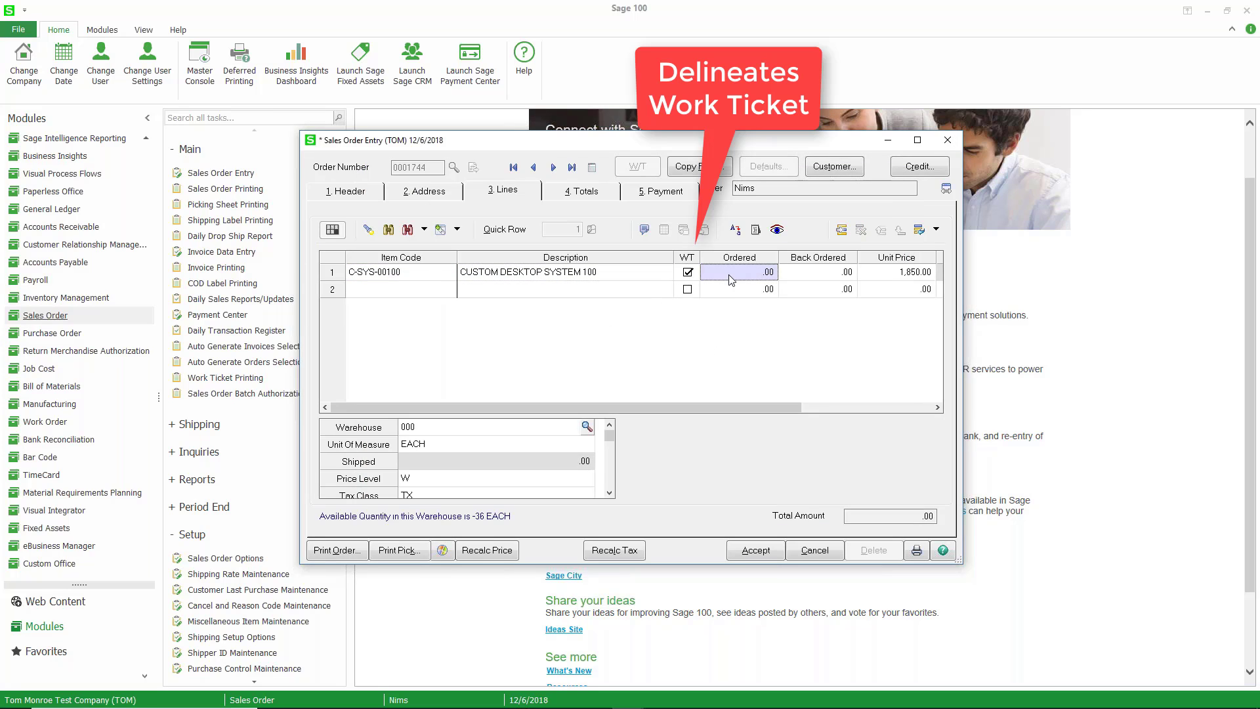
type("10")
key("Tab")
key("Tab")
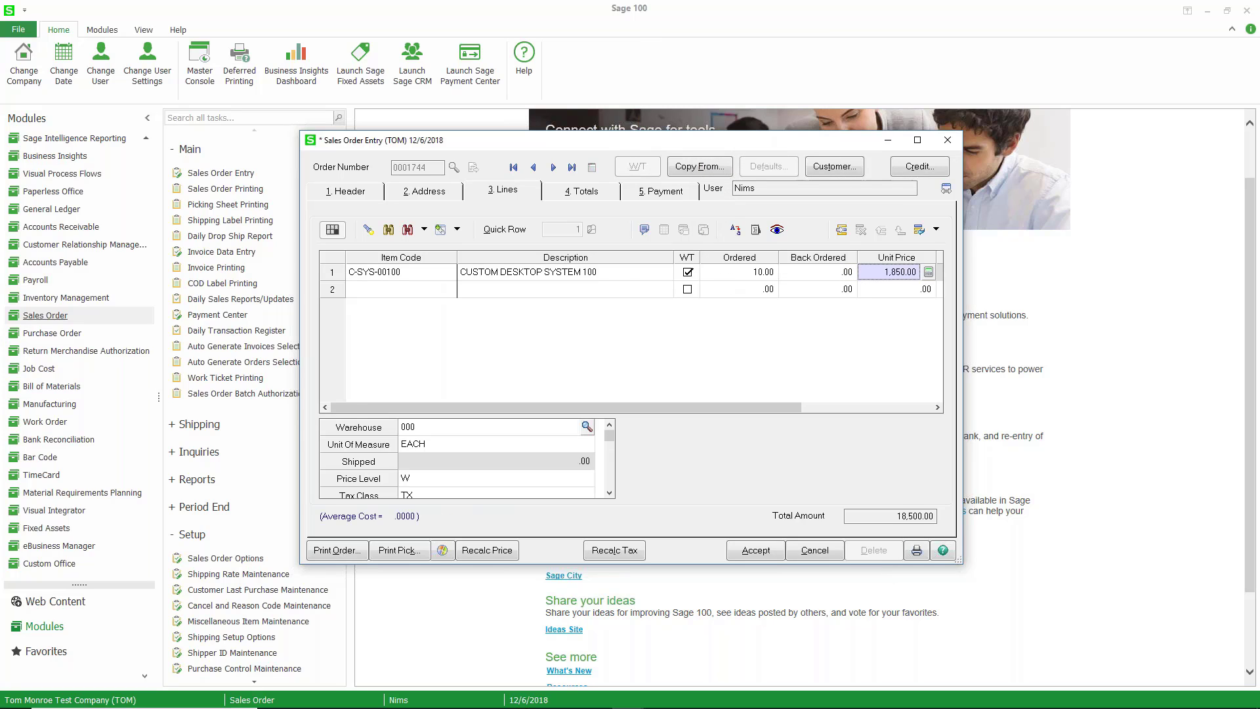
key("Tab")
key("Tab")
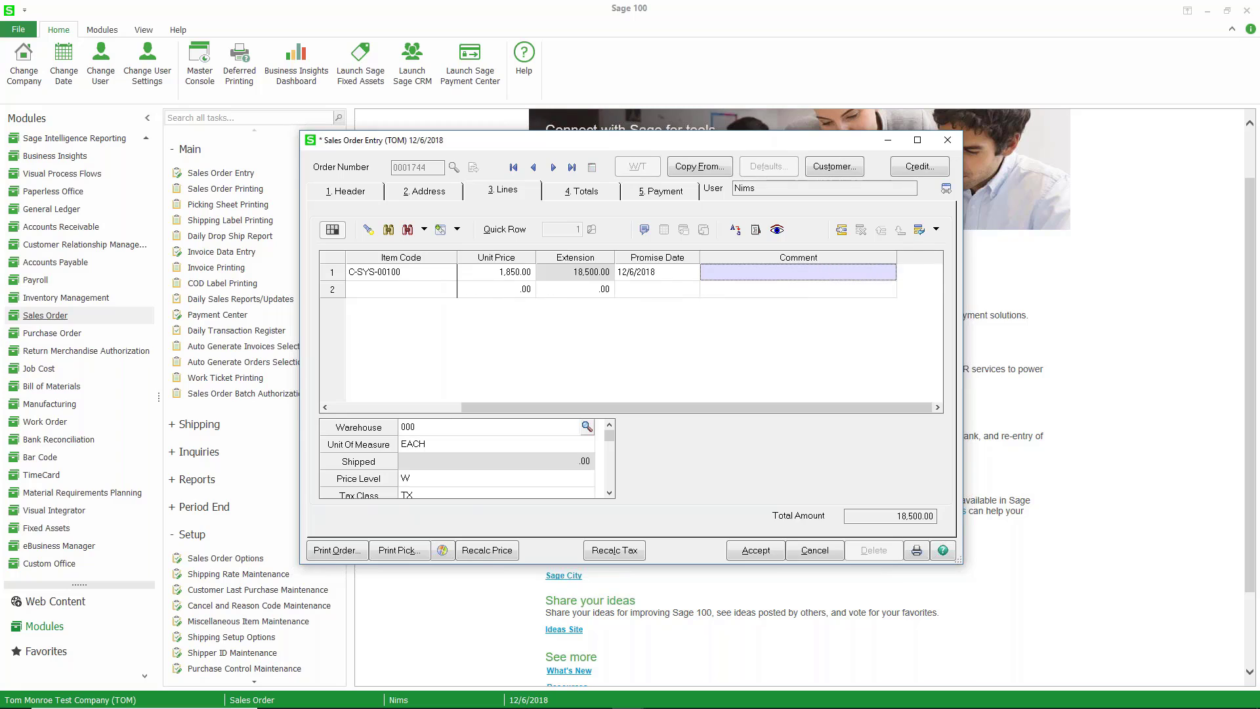
key("Tab")
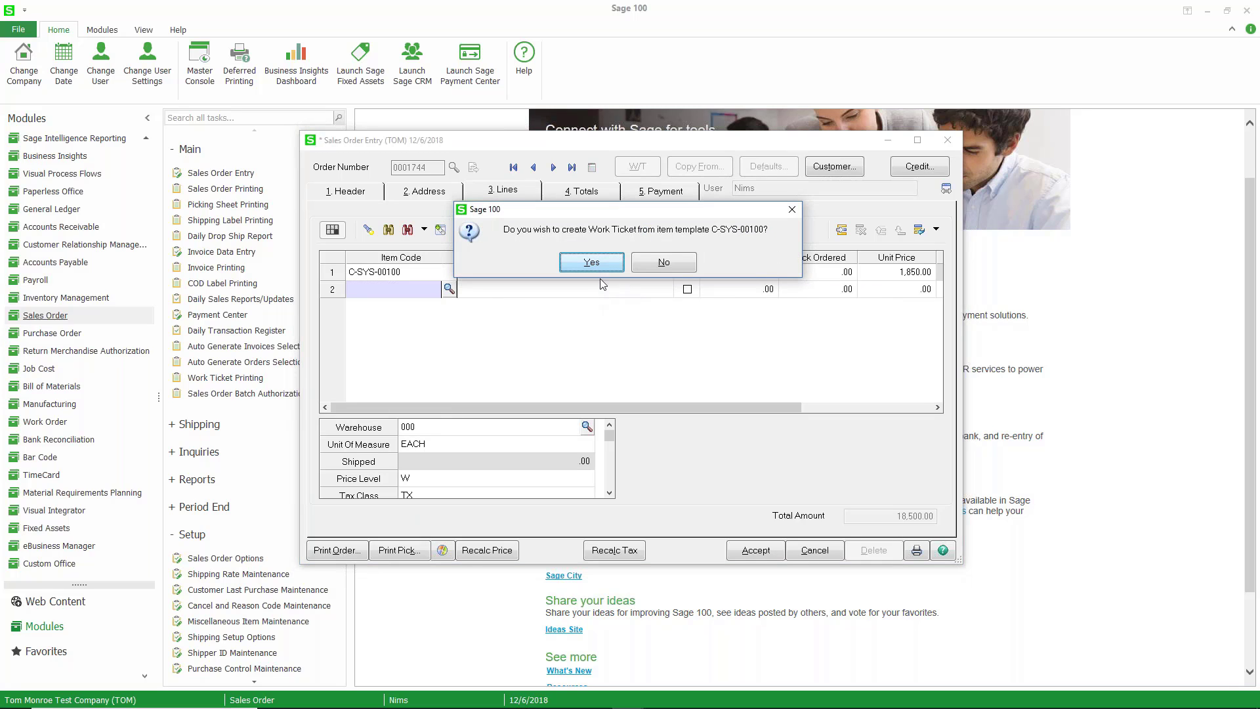
Step: Create the line's work ticket from the item template without editing it
left_click(591, 263)
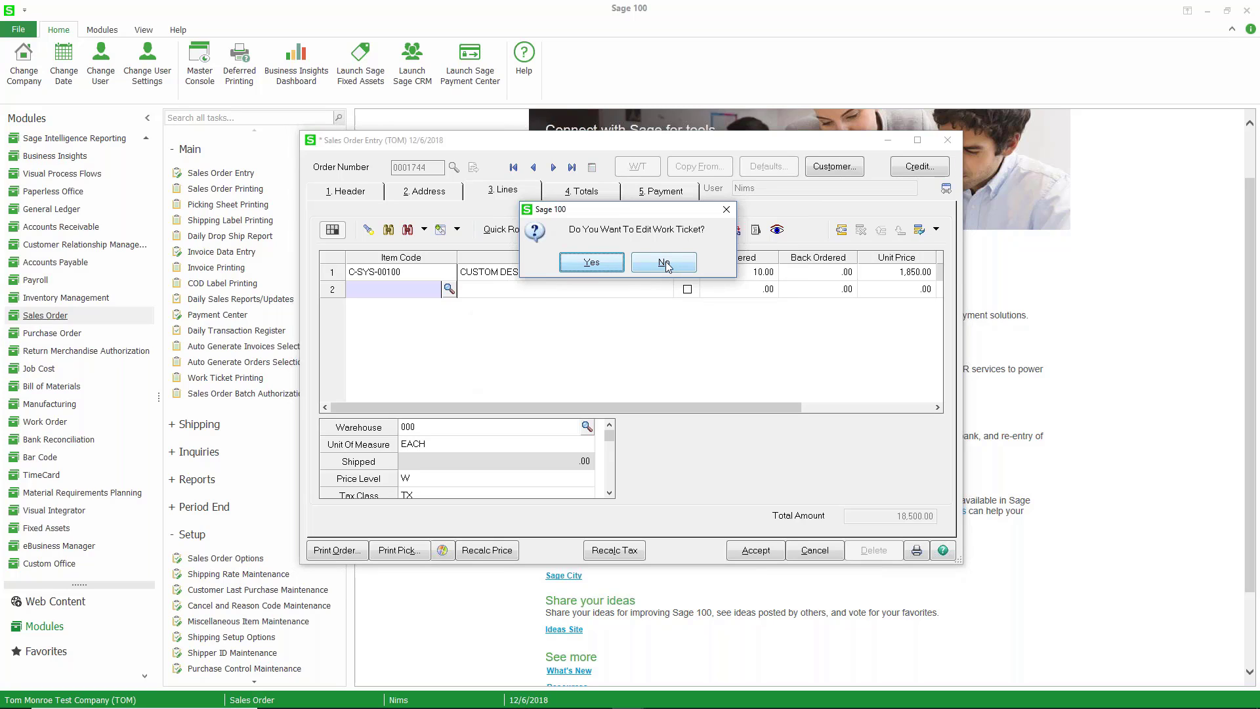
left_click(665, 263)
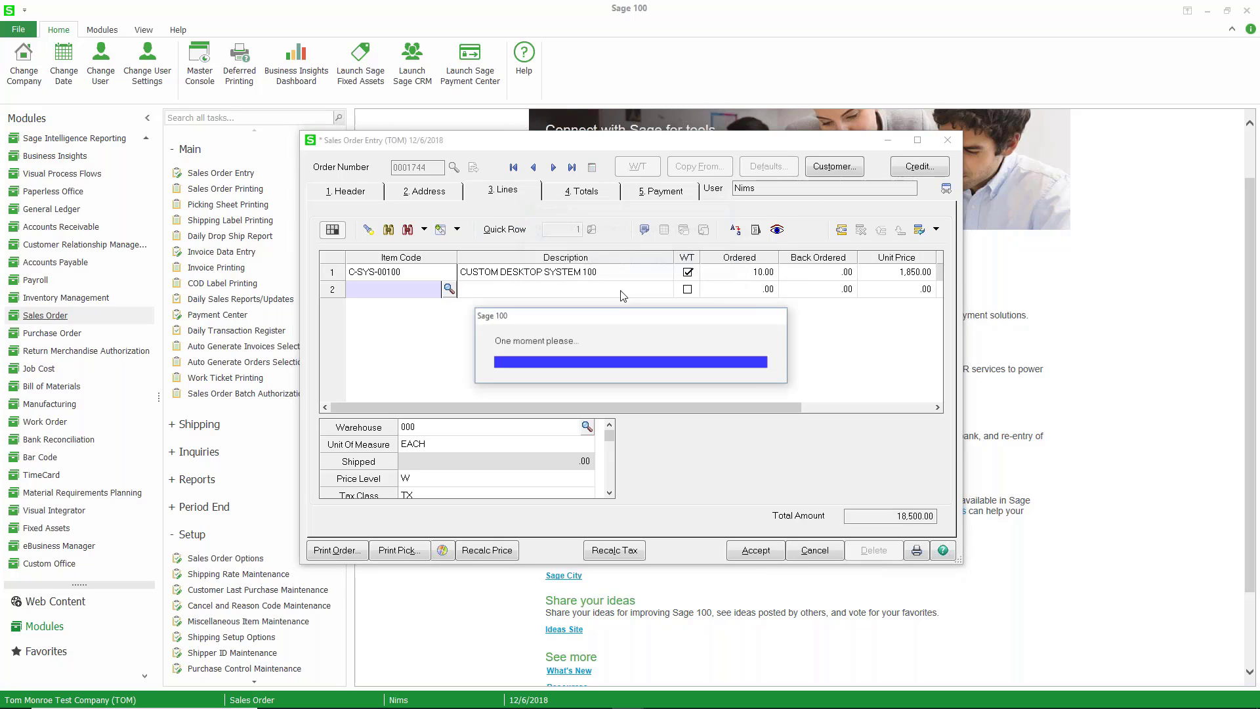
left_click(777, 229)
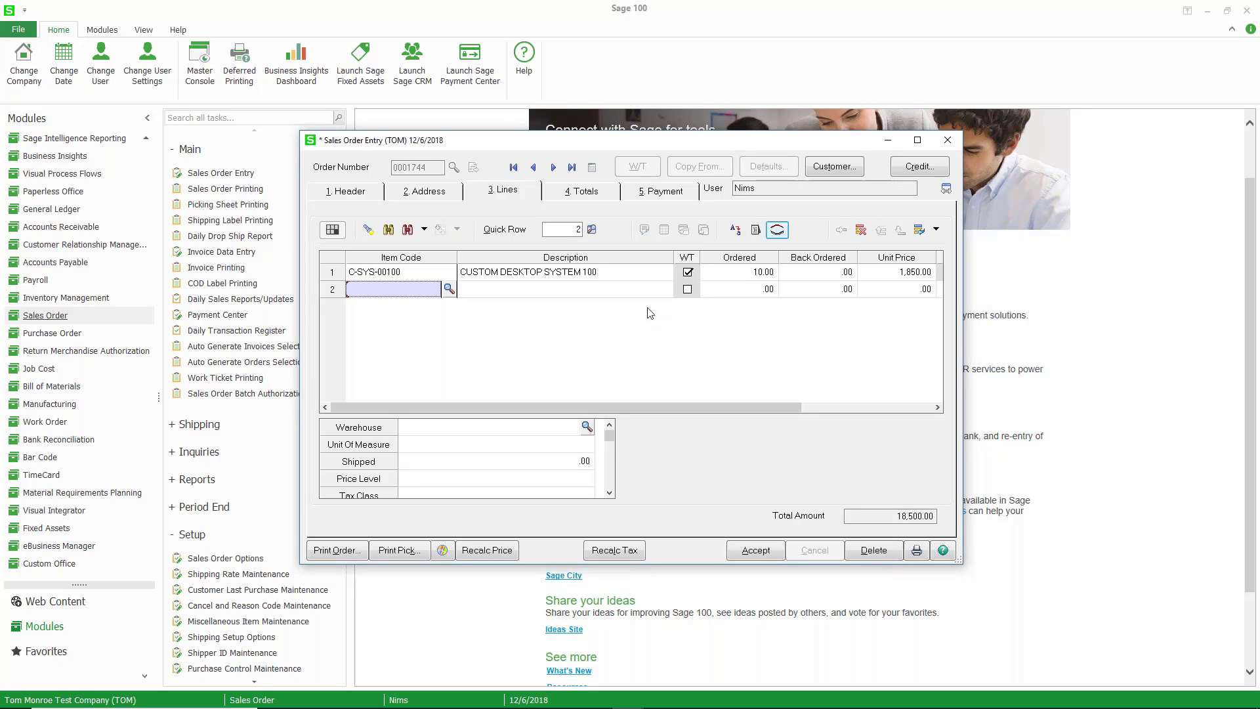
left_click(625, 272)
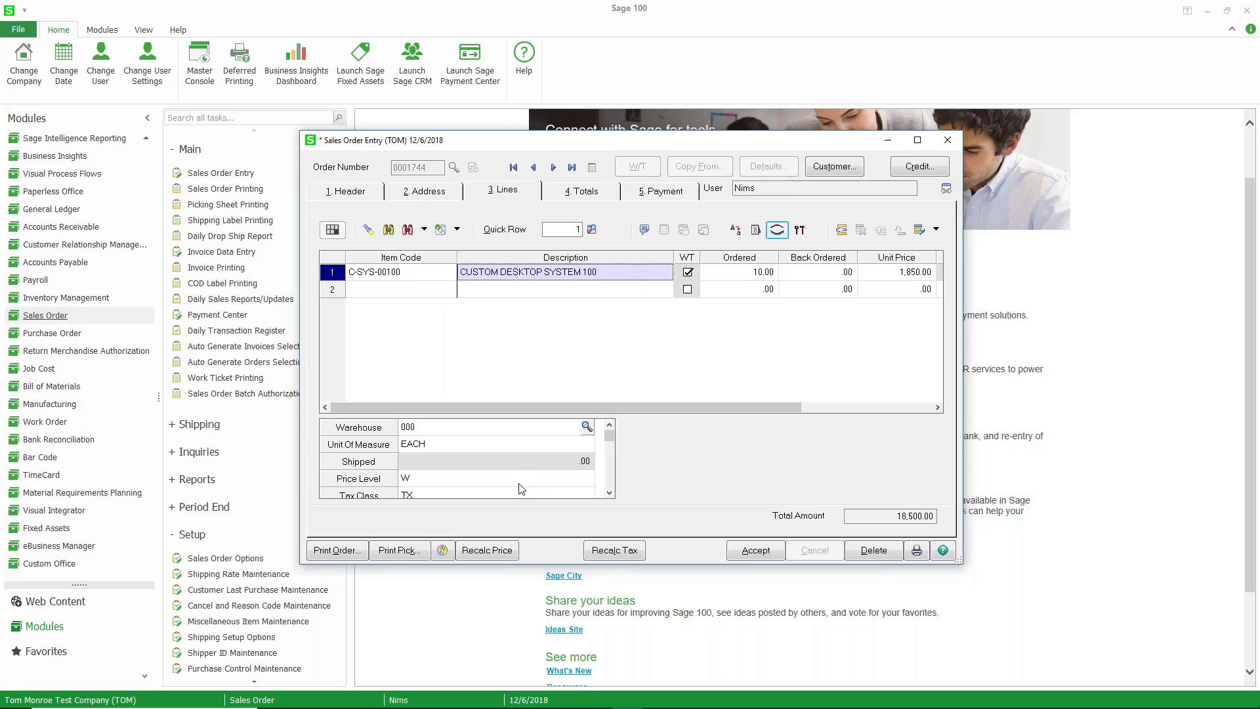
left_click(610, 494)
left_click(611, 494)
left_click(610, 493)
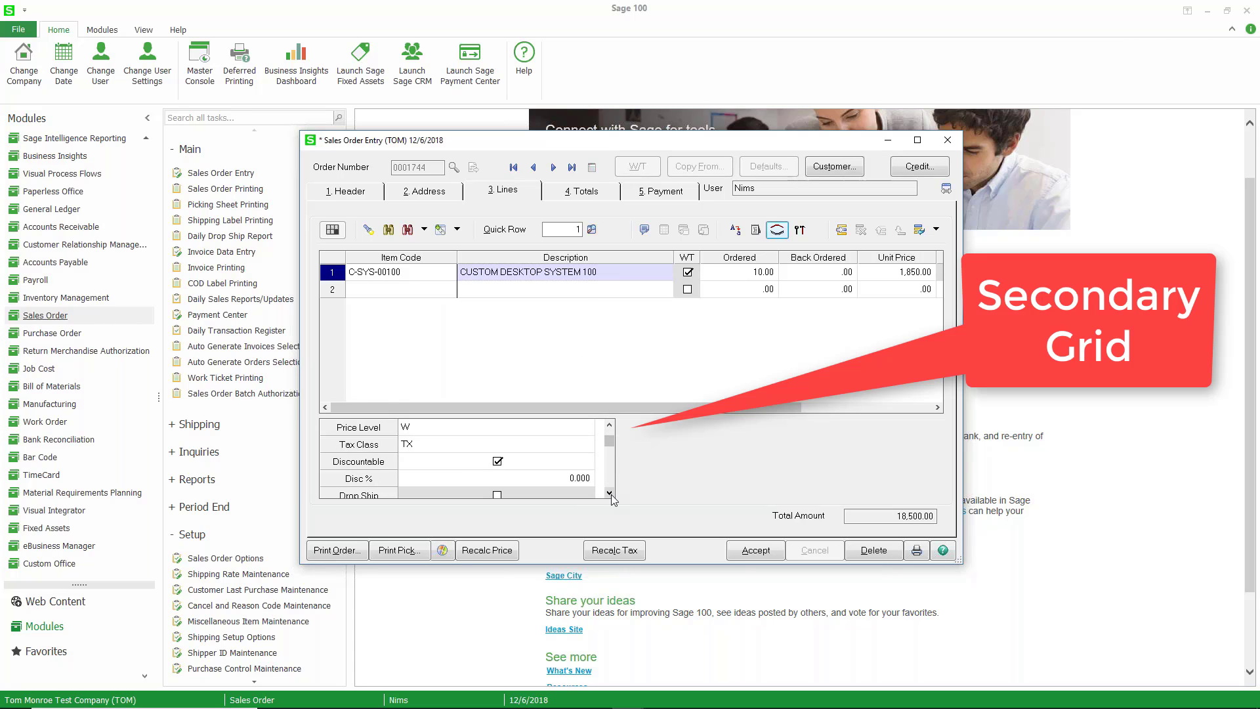
left_click(610, 494)
left_click(610, 493)
left_click(610, 493)
left_click(610, 494)
left_click(610, 493)
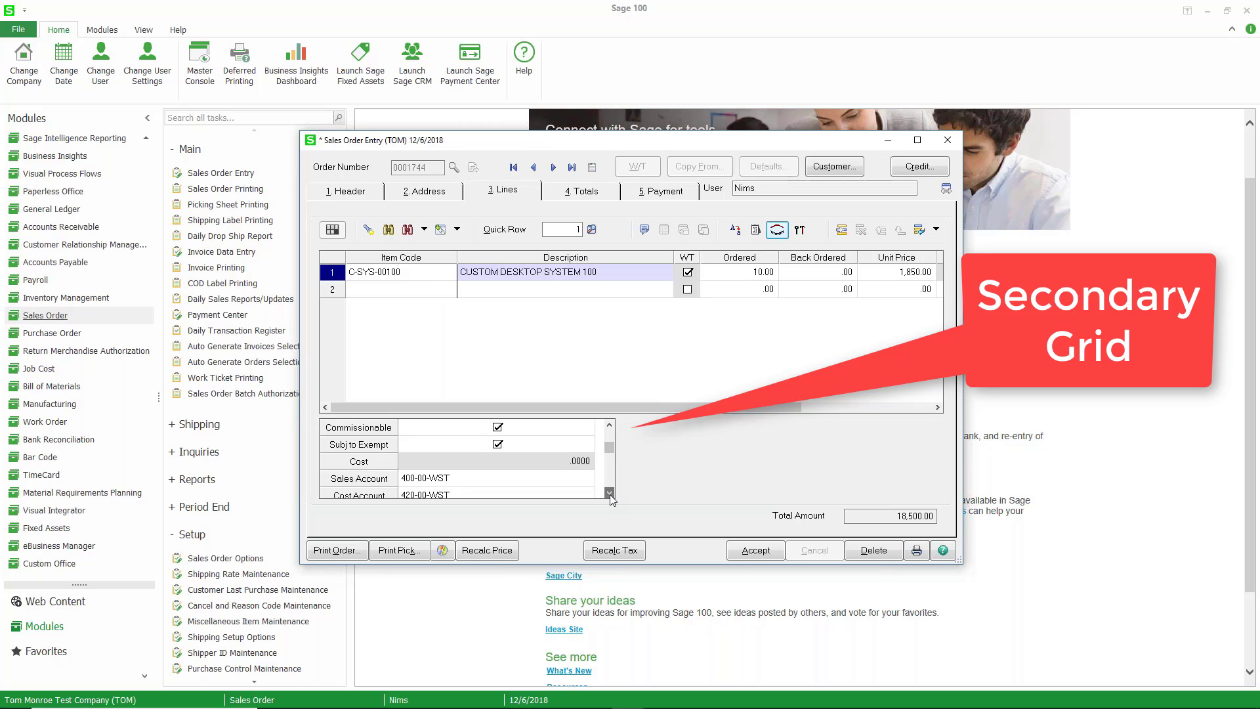
left_click(610, 493)
left_click(611, 493)
left_click(610, 493)
left_click(610, 493)
left_click(610, 493)
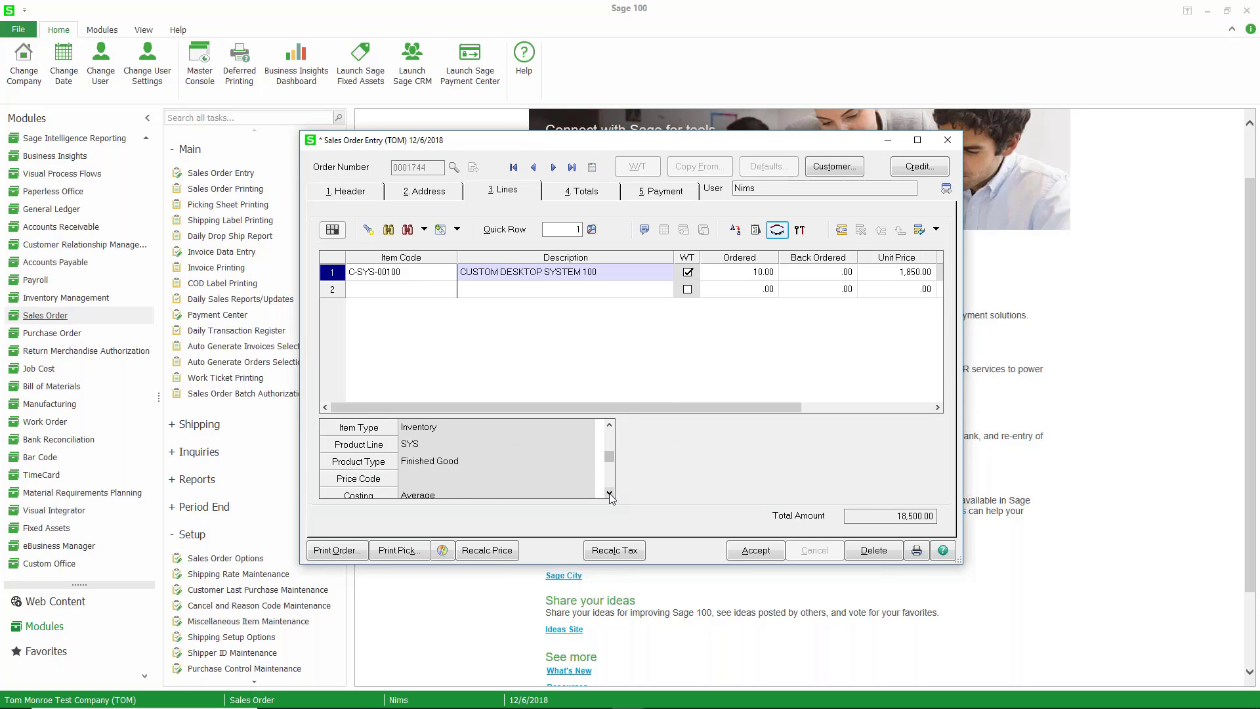
left_click(610, 493)
left_click(610, 493)
left_click(611, 493)
left_click(610, 493)
left_click(611, 494)
left_click(610, 493)
left_click(611, 493)
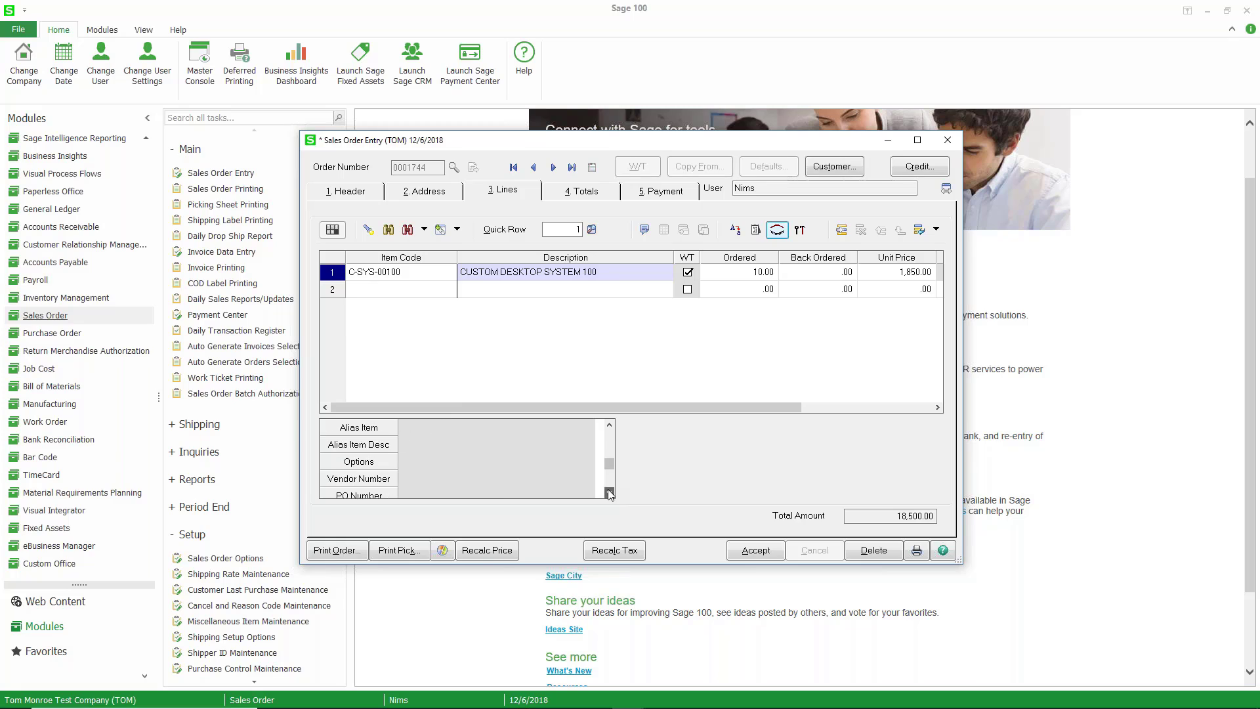
left_click(610, 493)
left_click(610, 493)
left_click(610, 494)
left_click(610, 493)
left_click(610, 493)
left_click(610, 494)
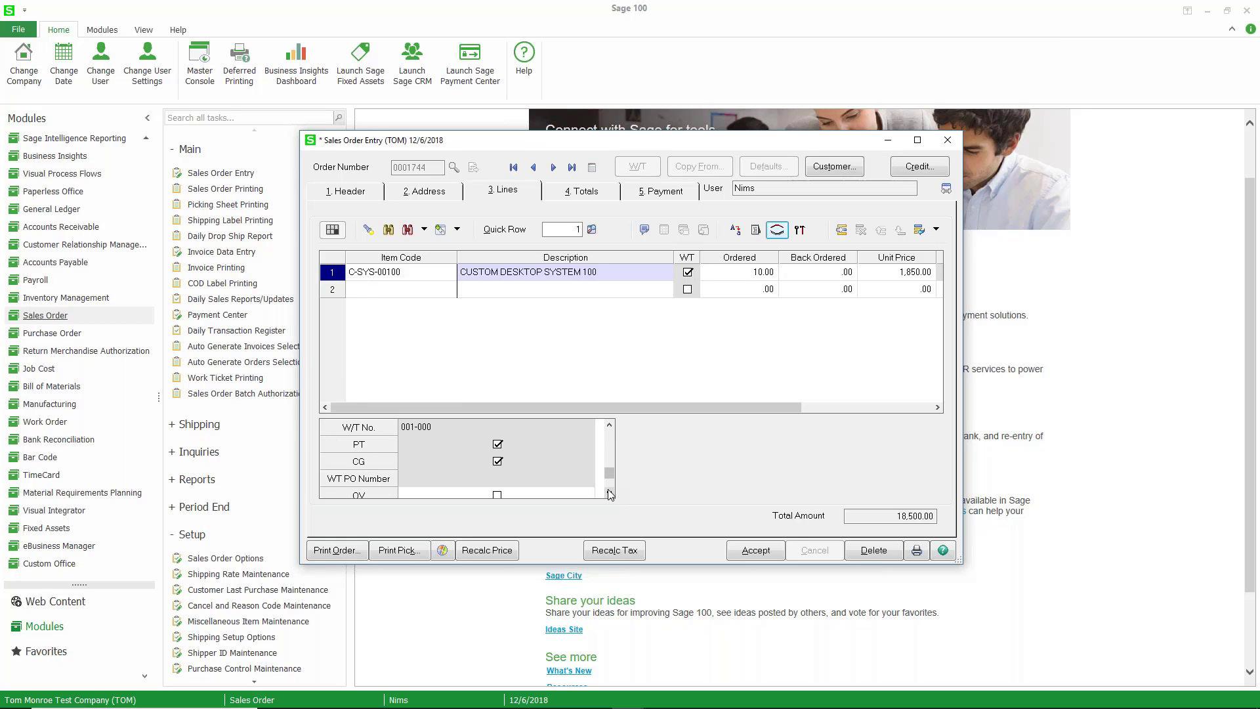
left_click(610, 493)
left_click(610, 494)
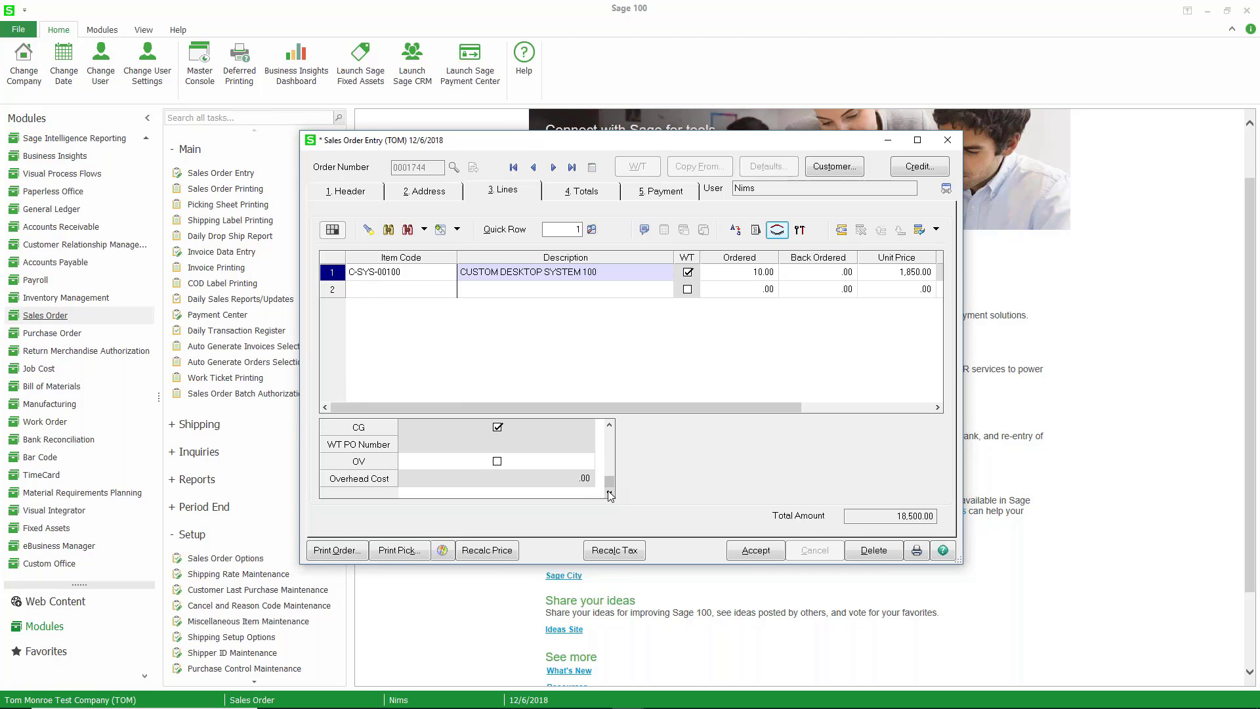
left_click_drag(610, 489, 611, 425)
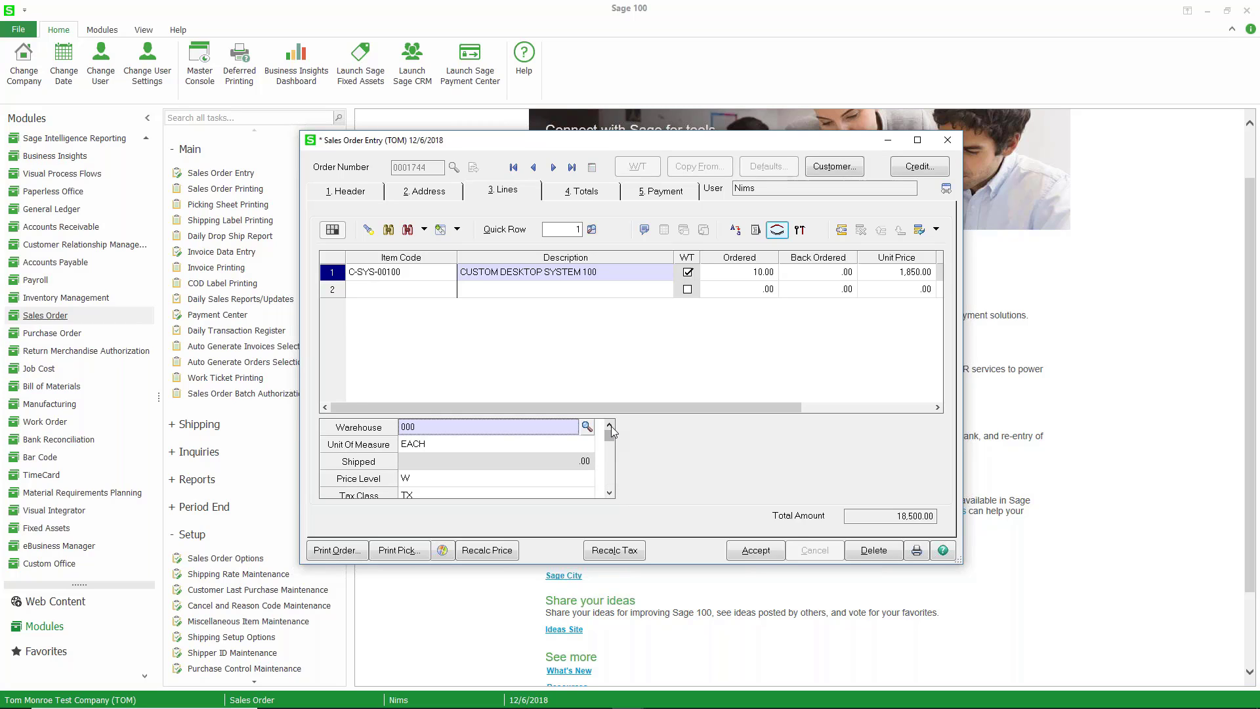
left_click_drag(691, 407, 759, 406)
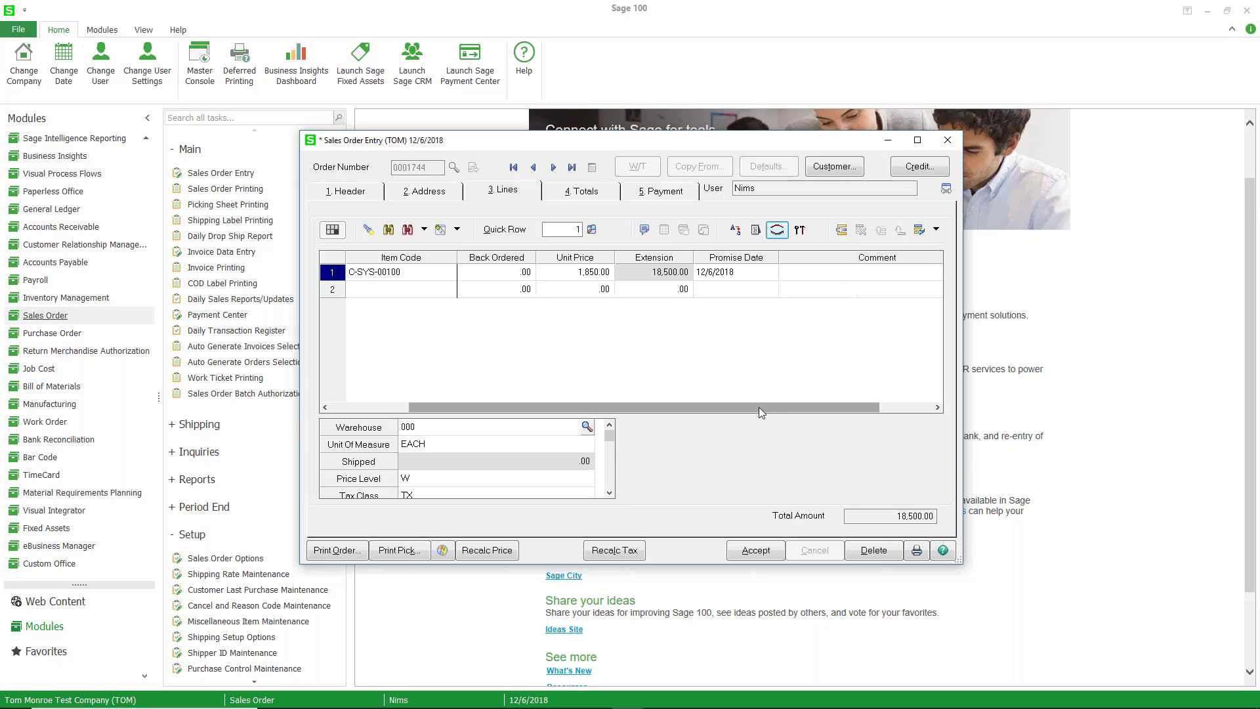
Step: Set line 1's promise date to 12/20/2018 via capable-to-promise, then open its work ticket
left_click(742, 274)
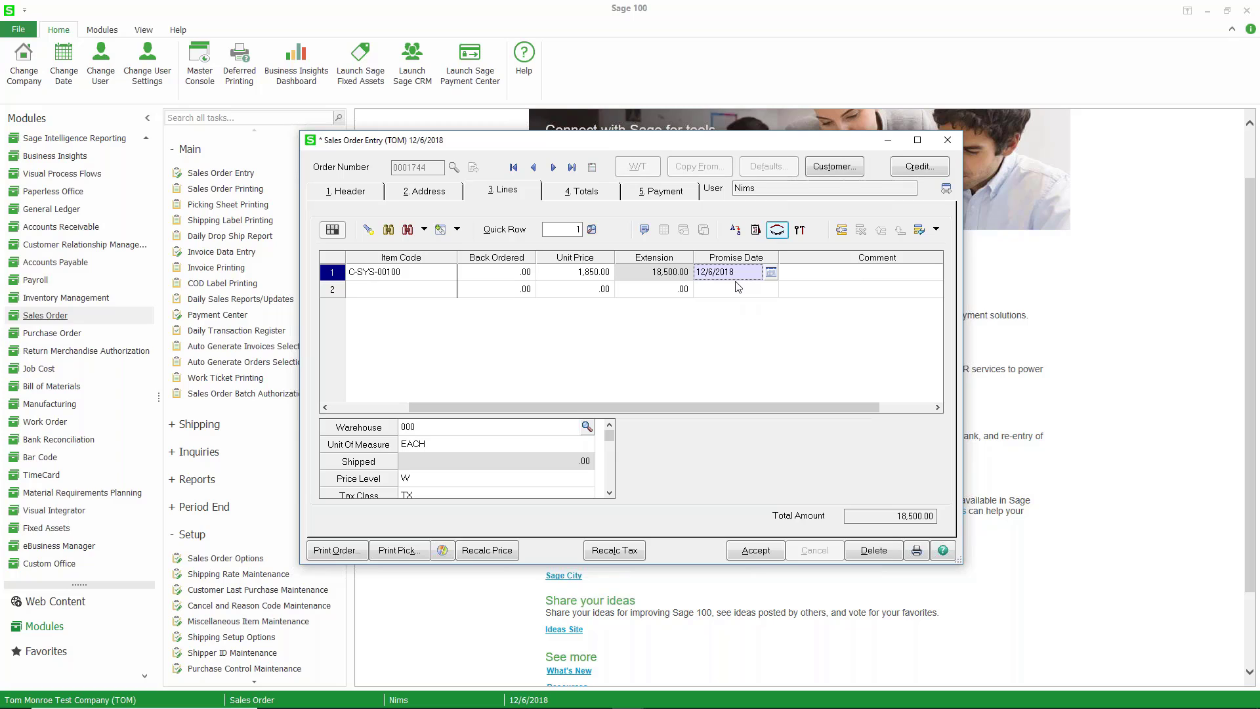
left_click(756, 229)
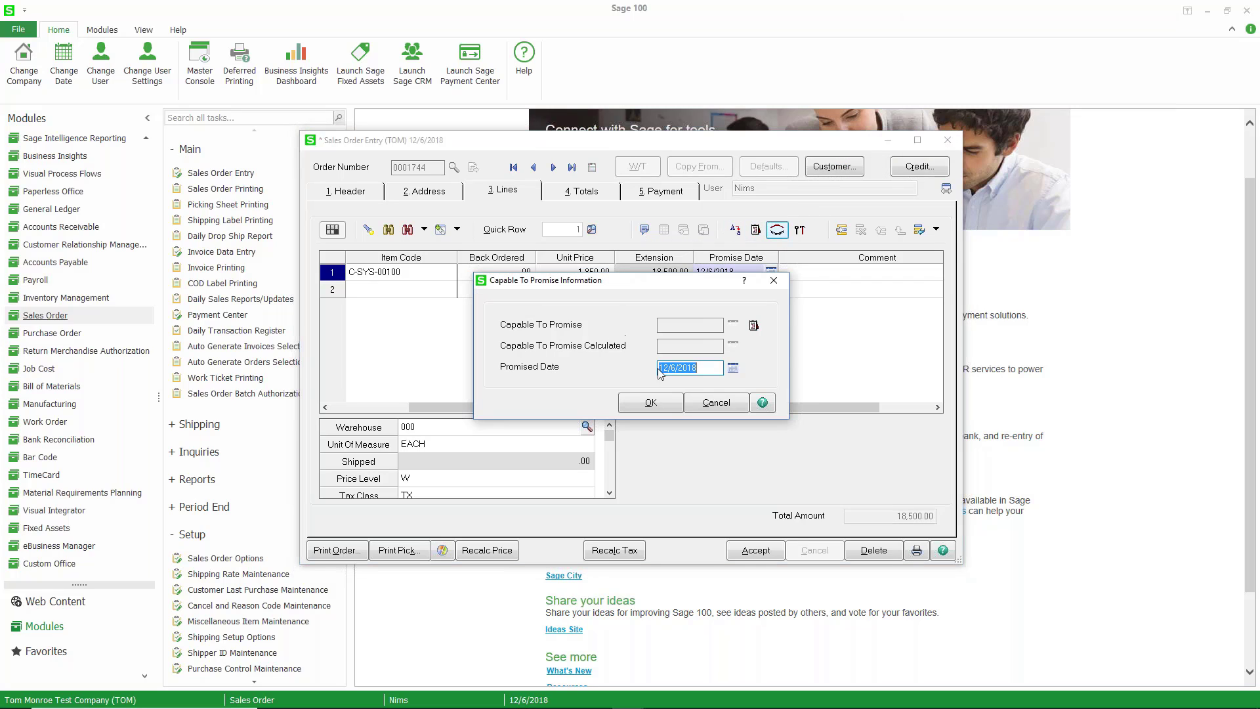
left_click(753, 324)
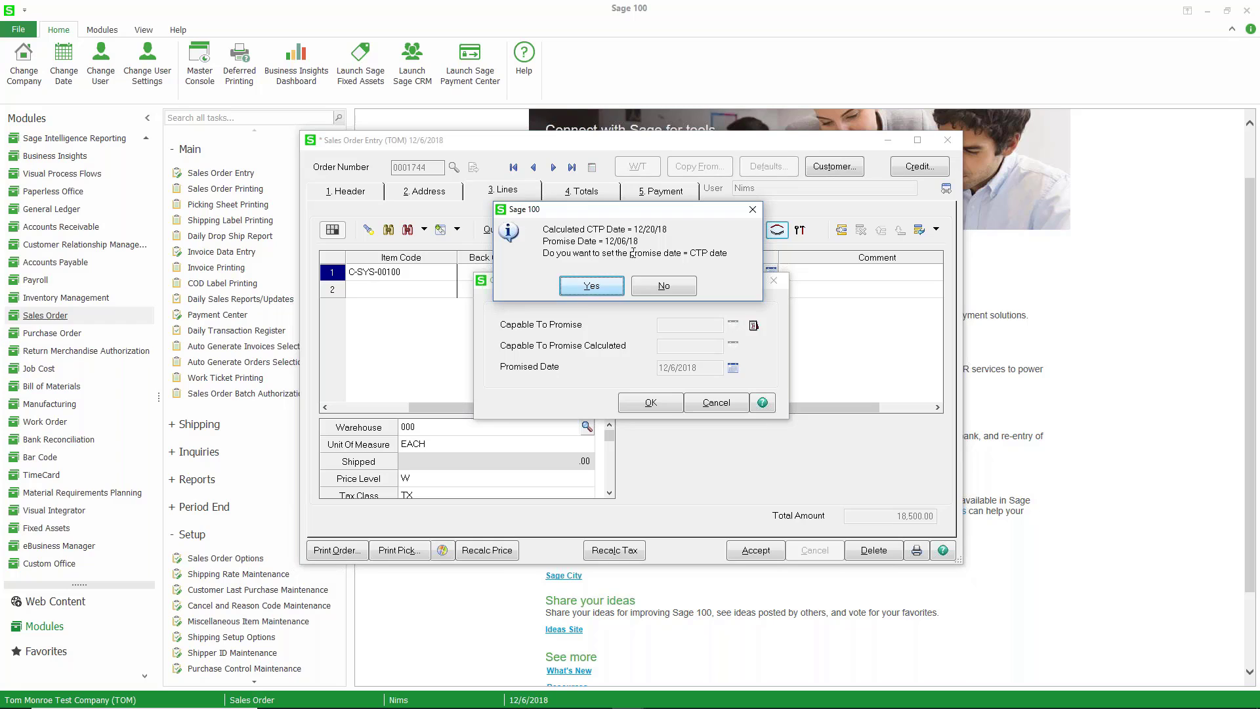
left_click(591, 287)
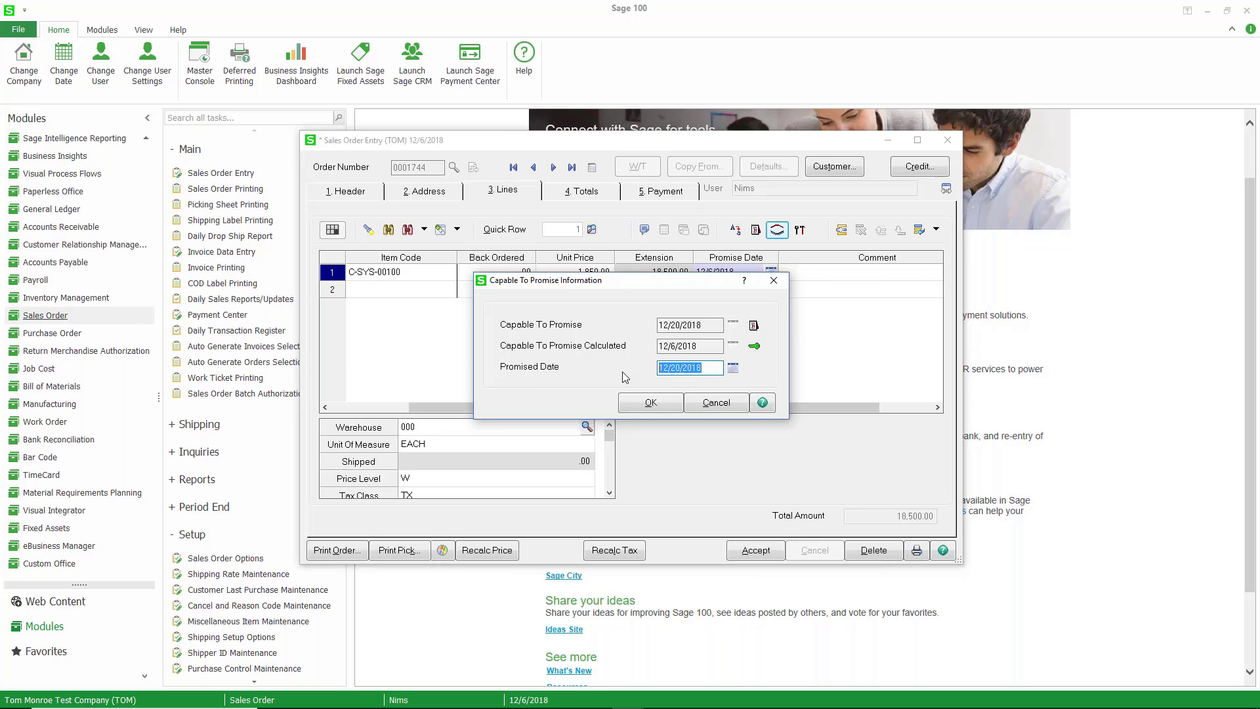
left_click(674, 403)
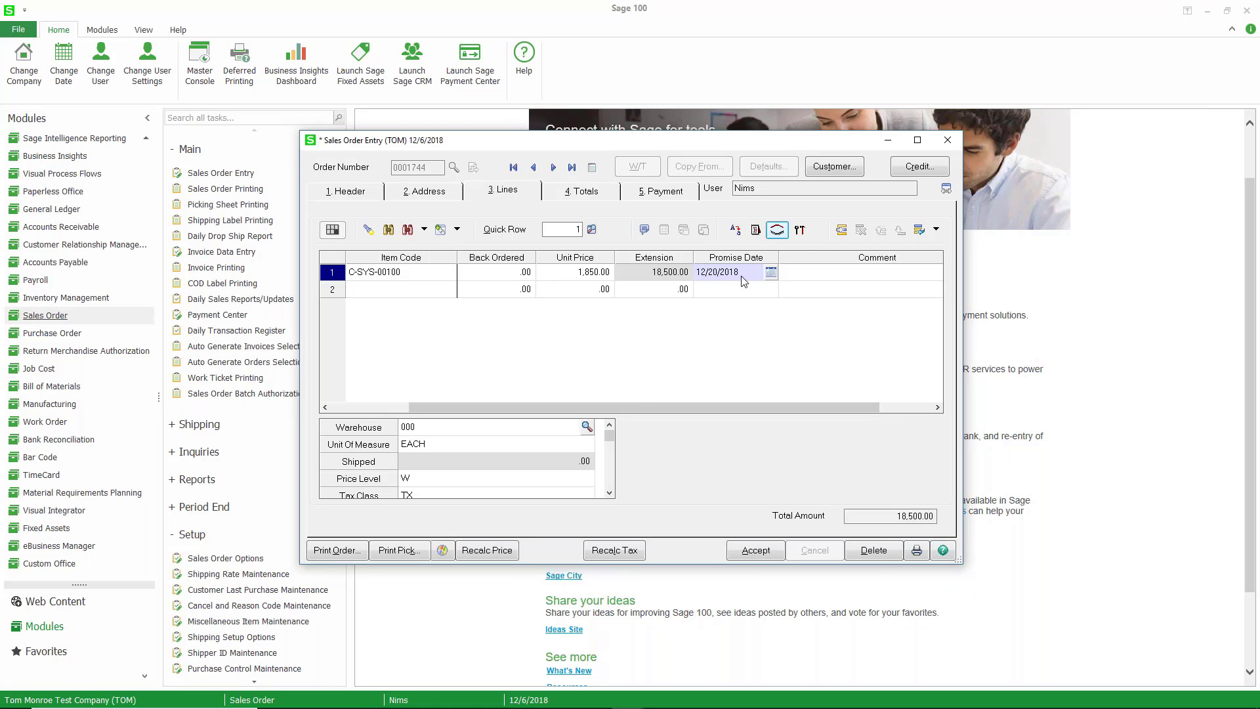
left_click(800, 231)
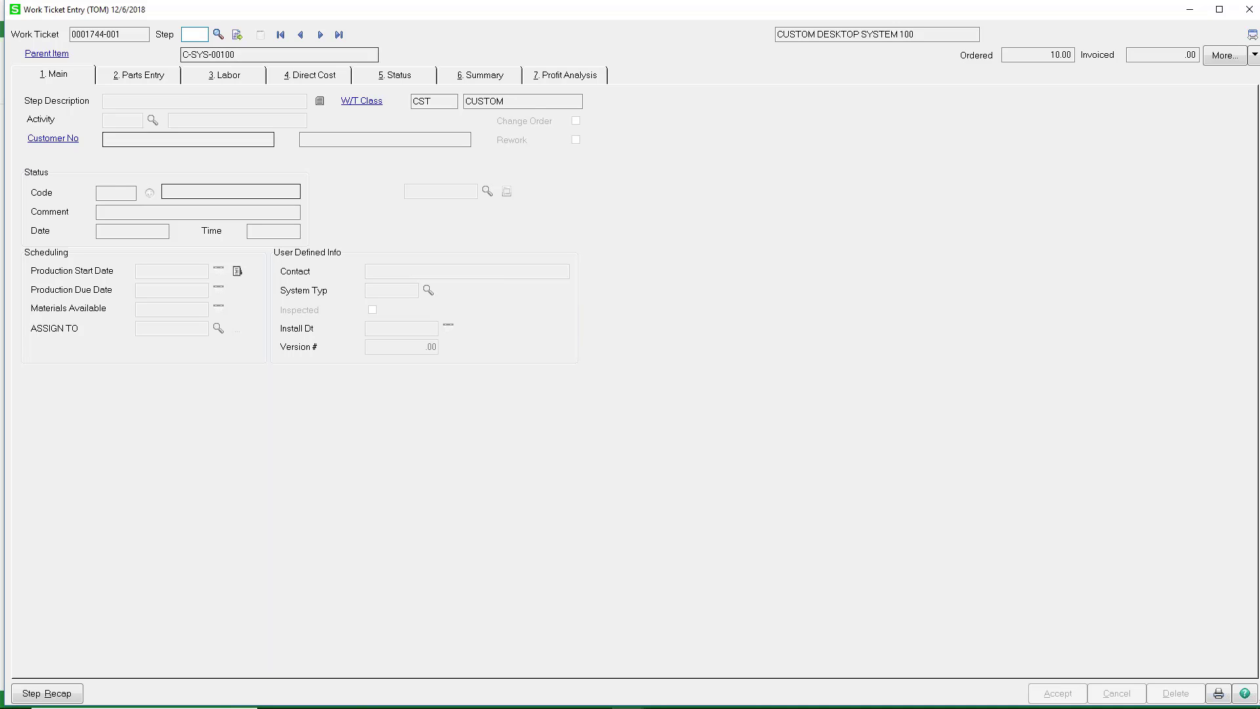
Step: Finite-schedule work ticket steps 000 through 999 from the Step Recap, starting 12/7/2018
left_click(46, 693)
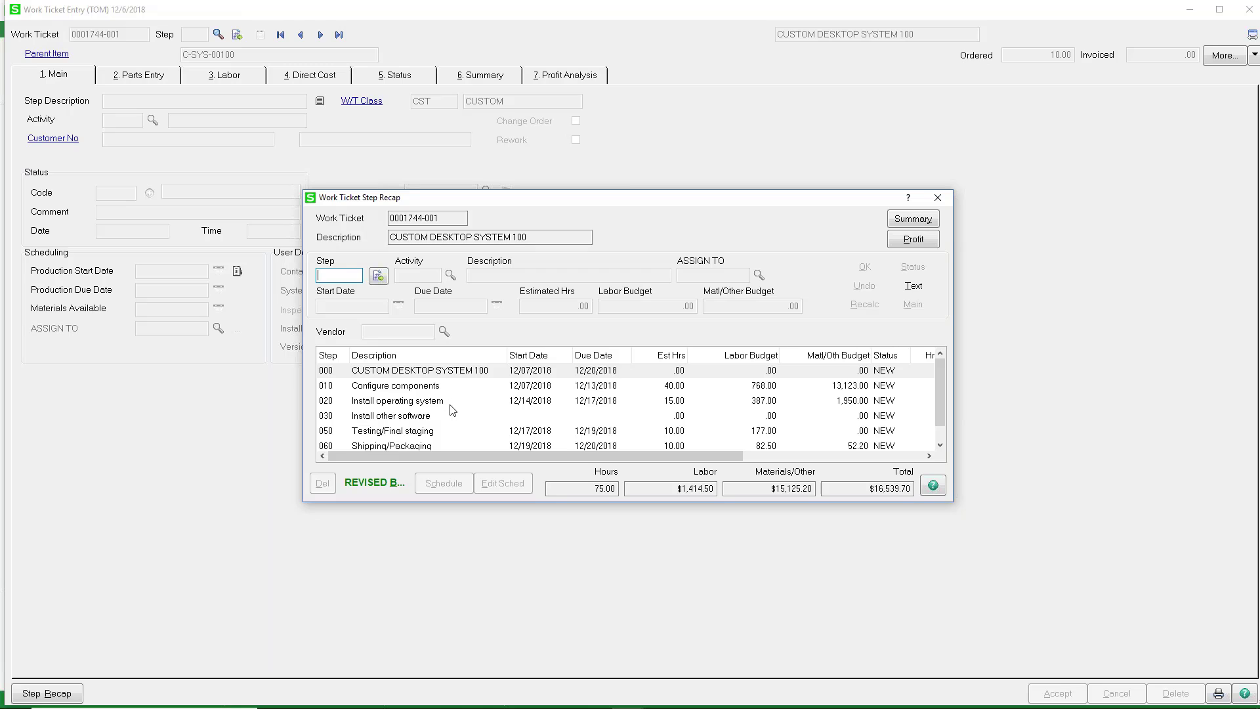
left_click(475, 371)
left_click(443, 483)
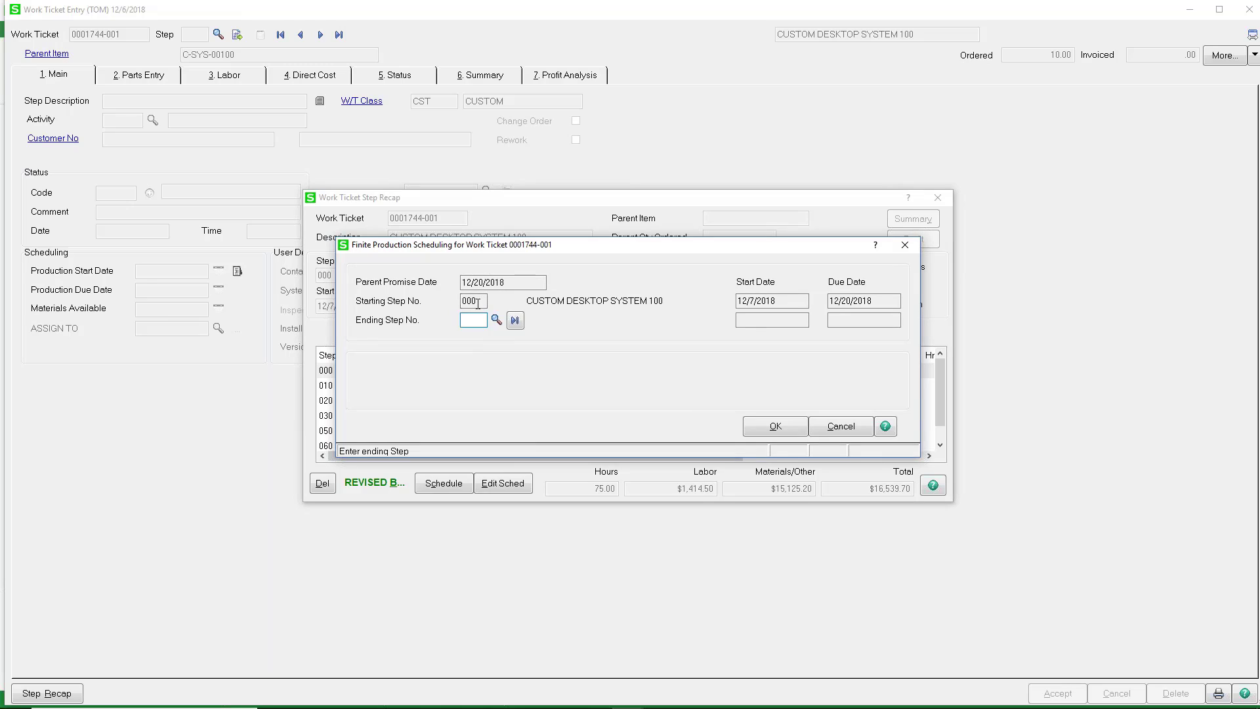
left_click(514, 320)
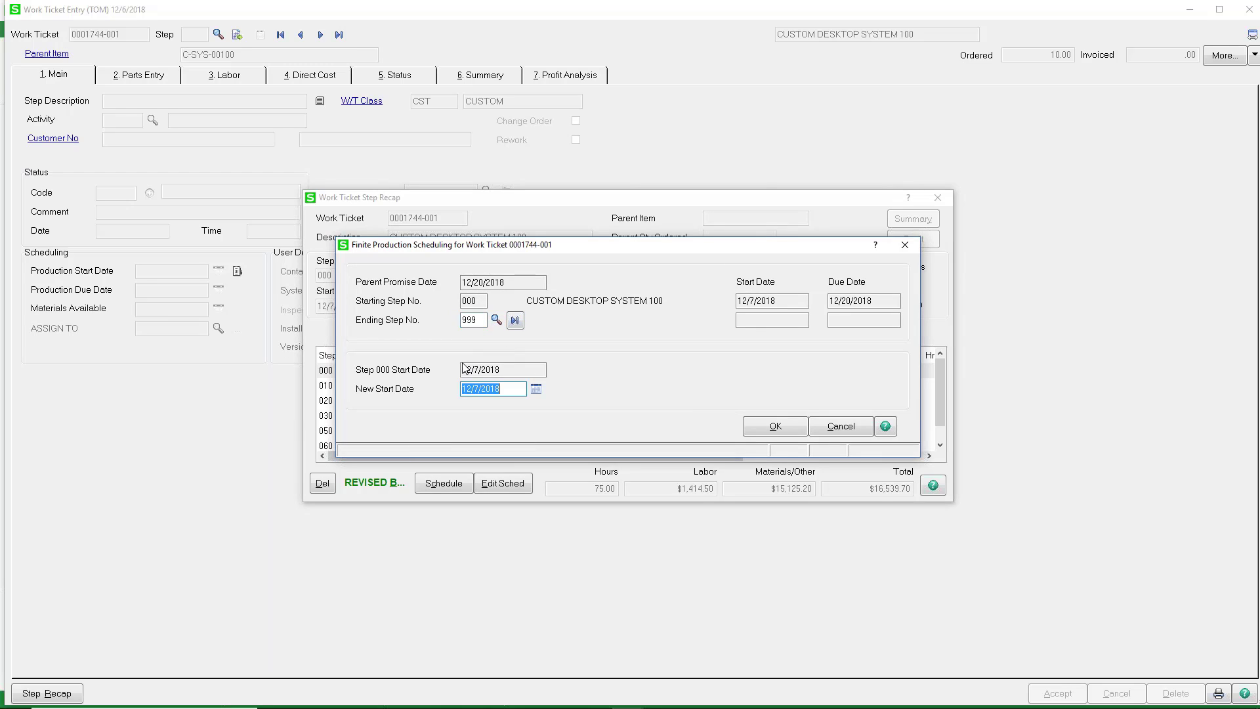
left_click(771, 426)
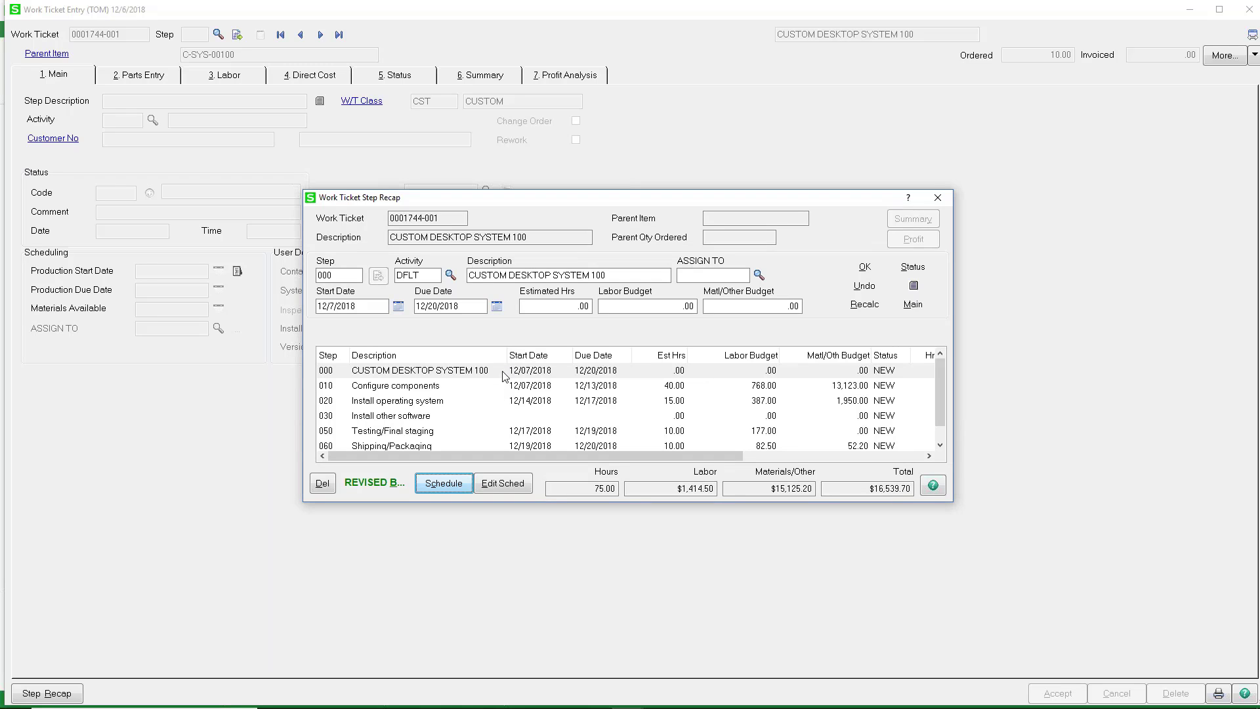
Step: Check scheduled dates for steps 000, 010 and 050, cancel rescheduling 050, and close the recap
left_click(505, 372)
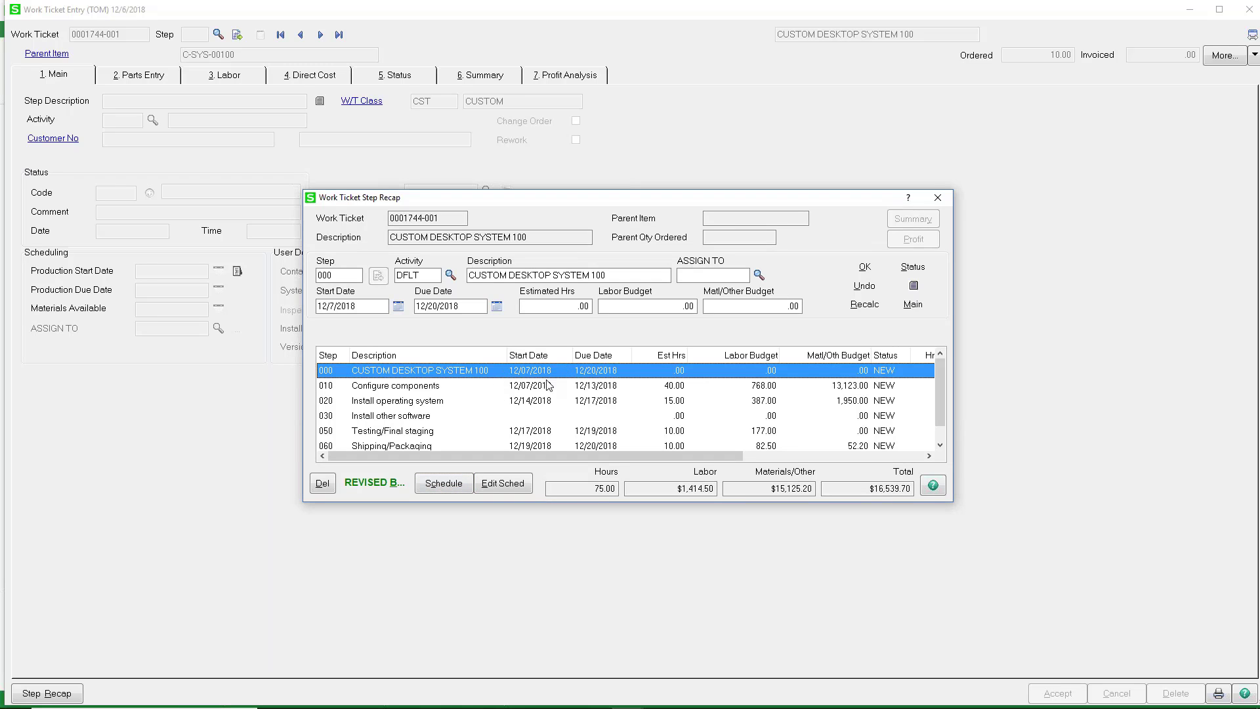
left_click(543, 389)
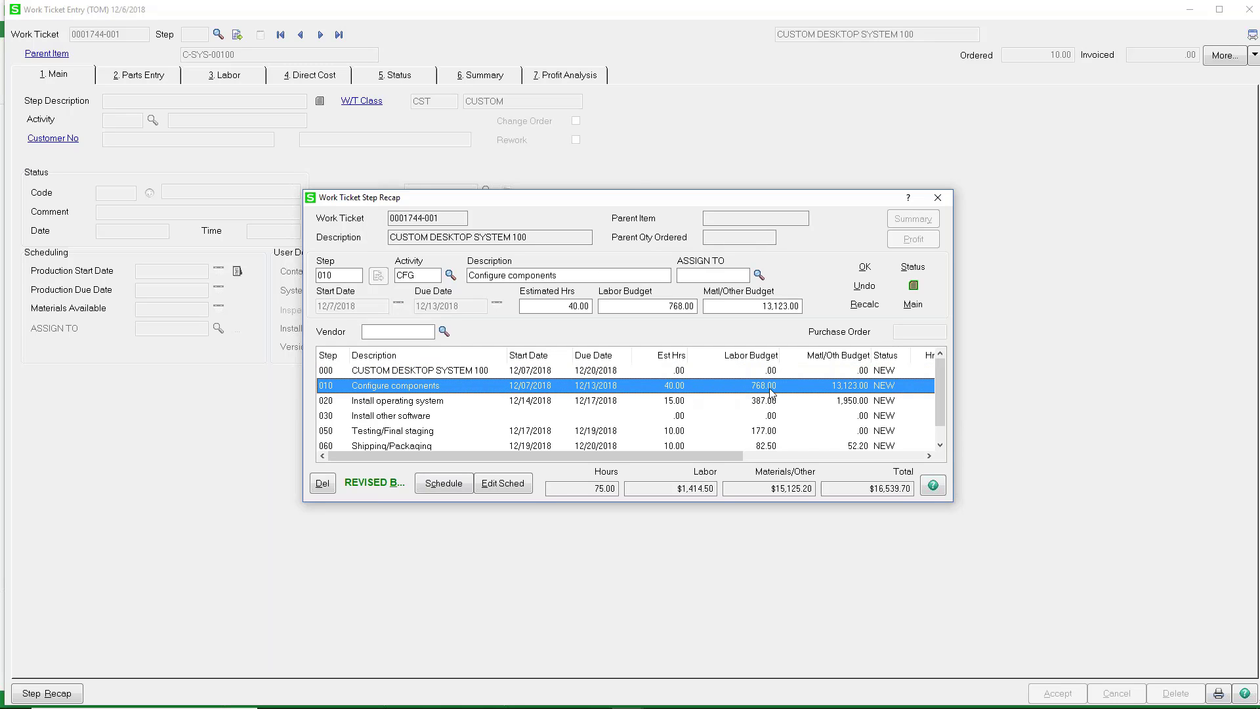
left_click_drag(744, 456, 675, 433)
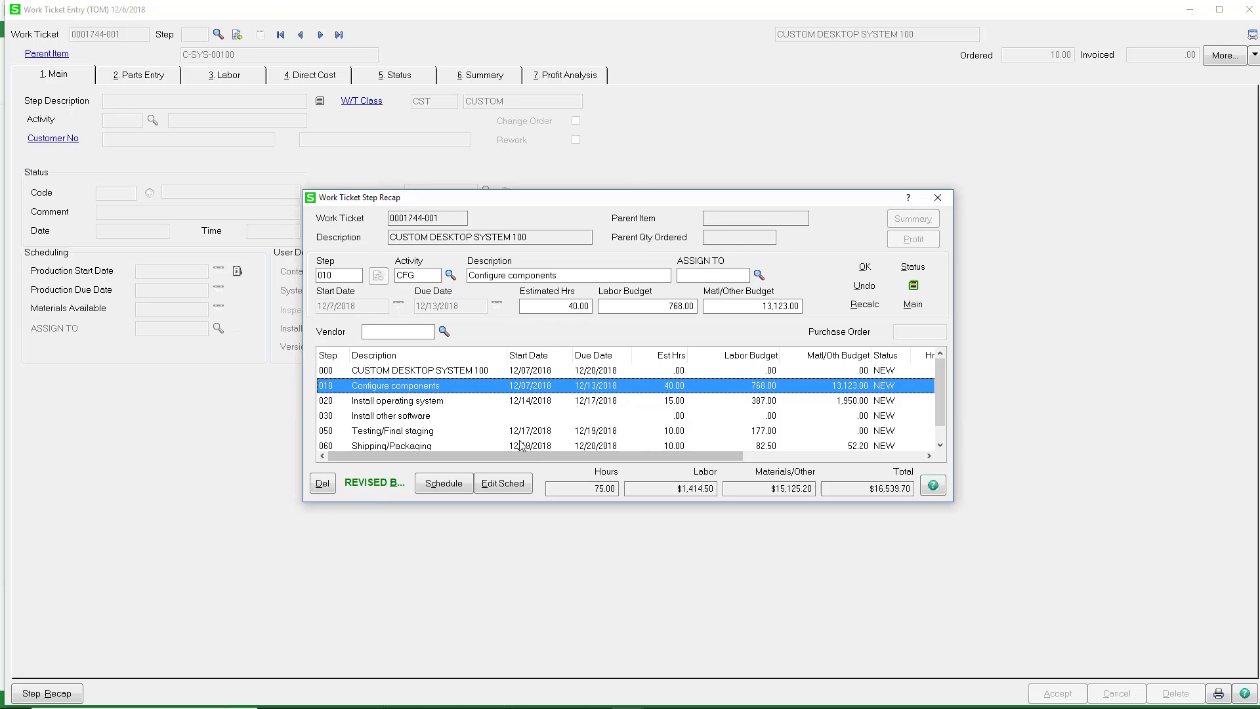
left_click(539, 435)
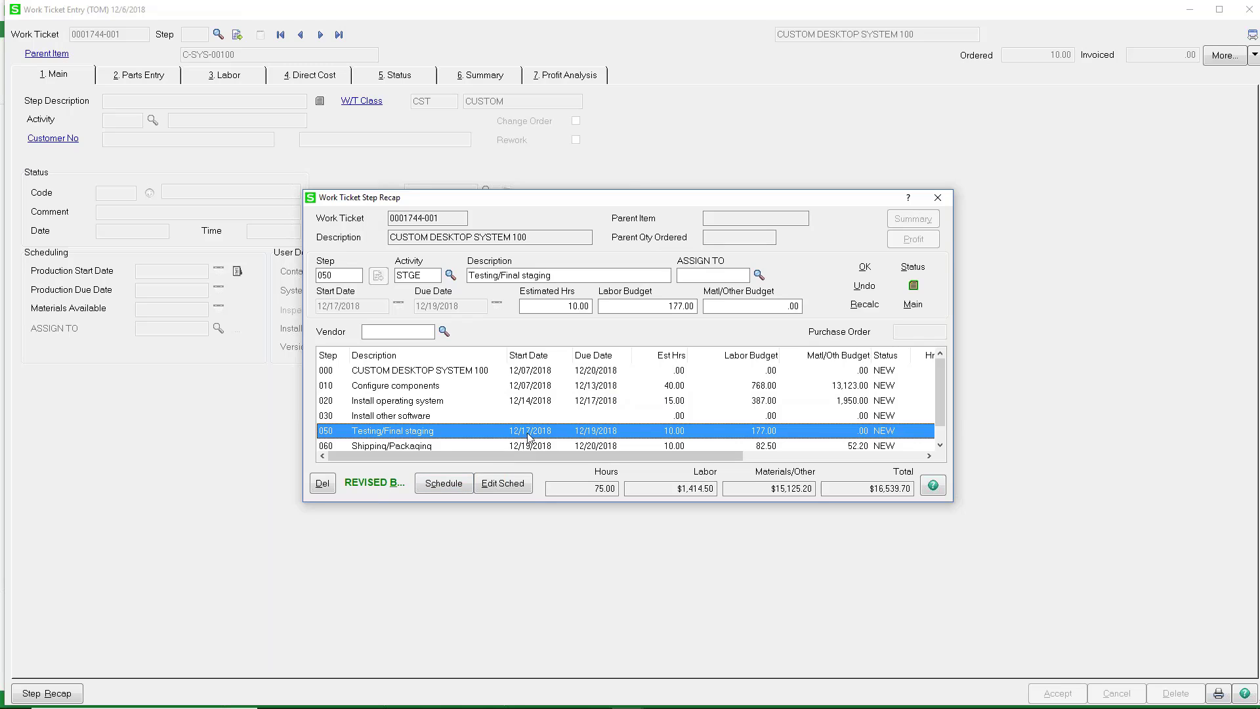
left_click(465, 485)
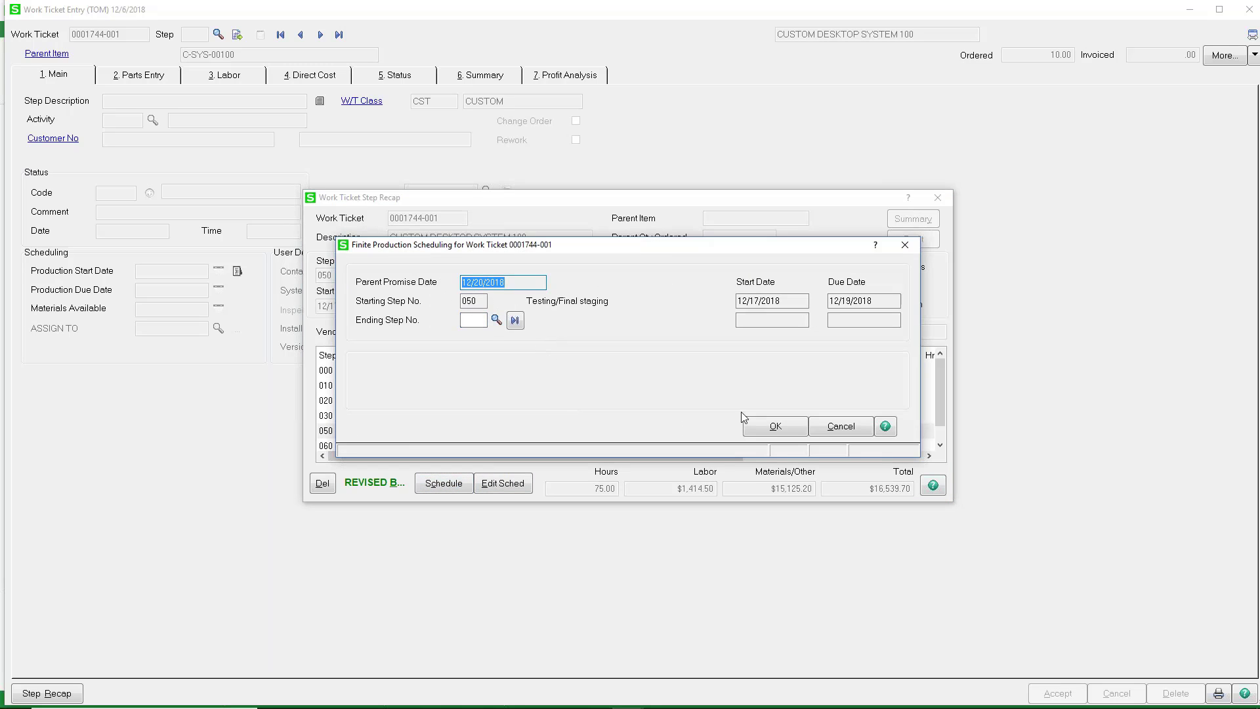
left_click(833, 426)
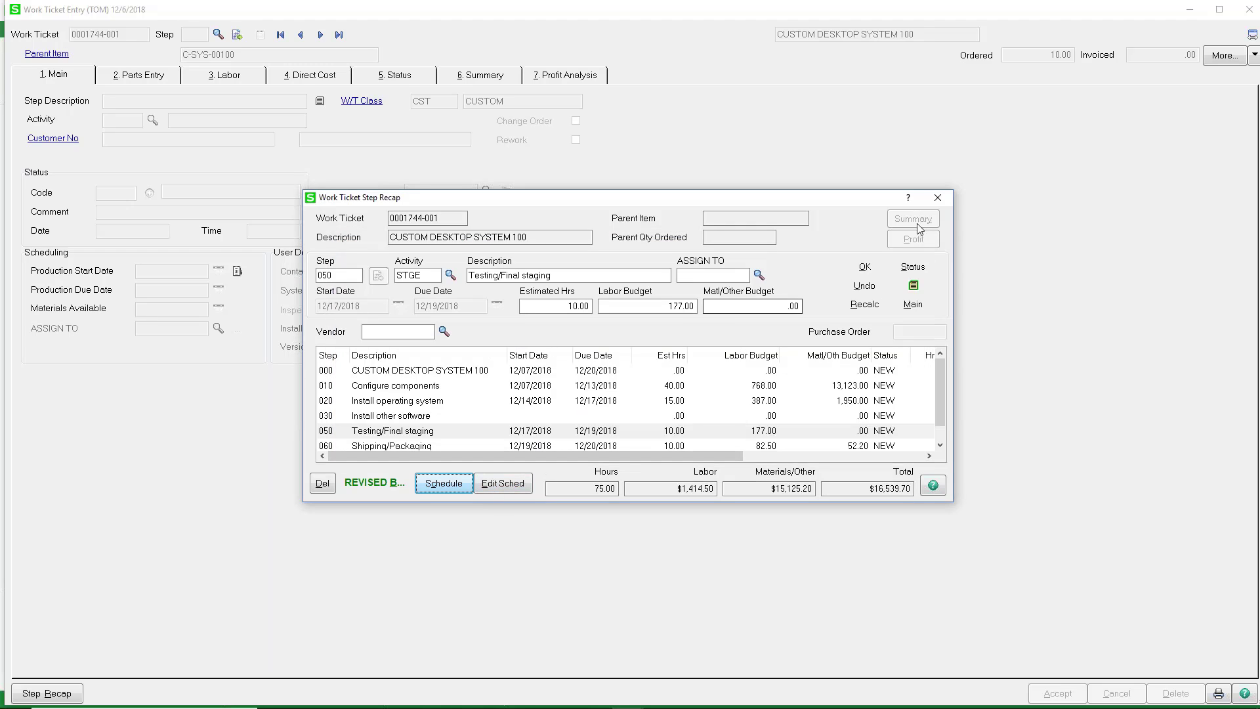
left_click(937, 198)
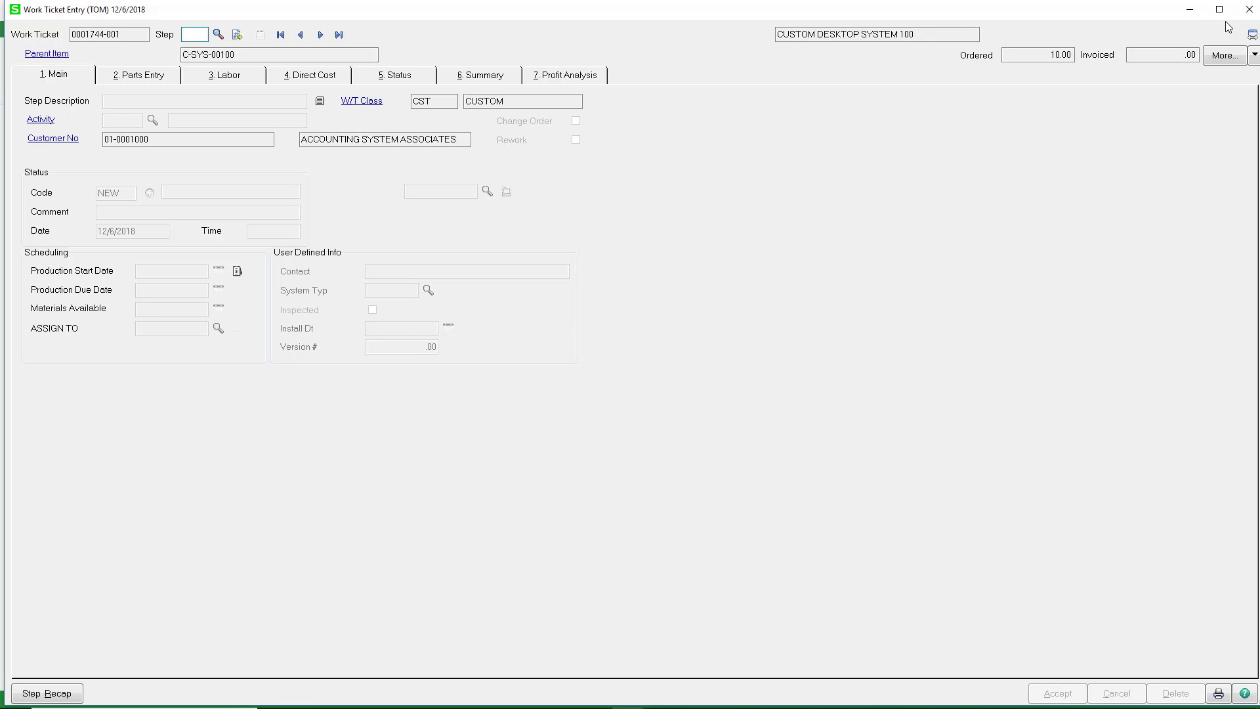
Step: Close the work ticket, accept and close the sales order, then launch the Scheduling Control Hub
left_click(1248, 12)
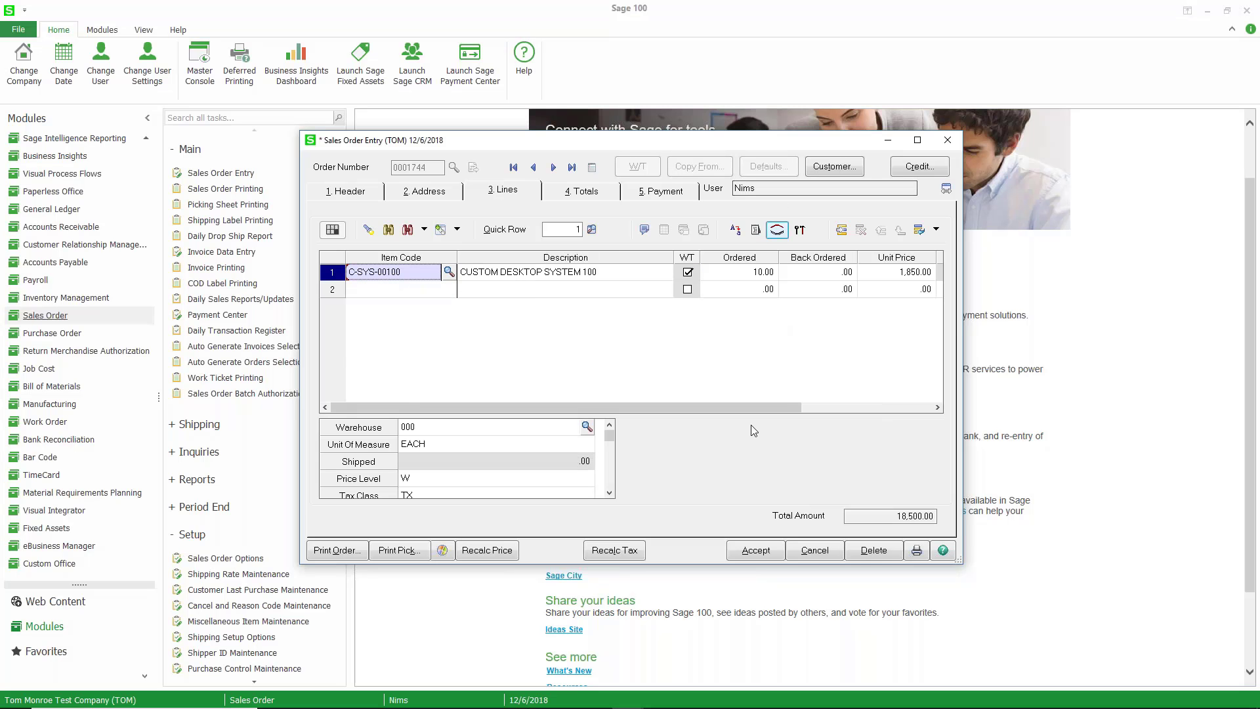
left_click(742, 545)
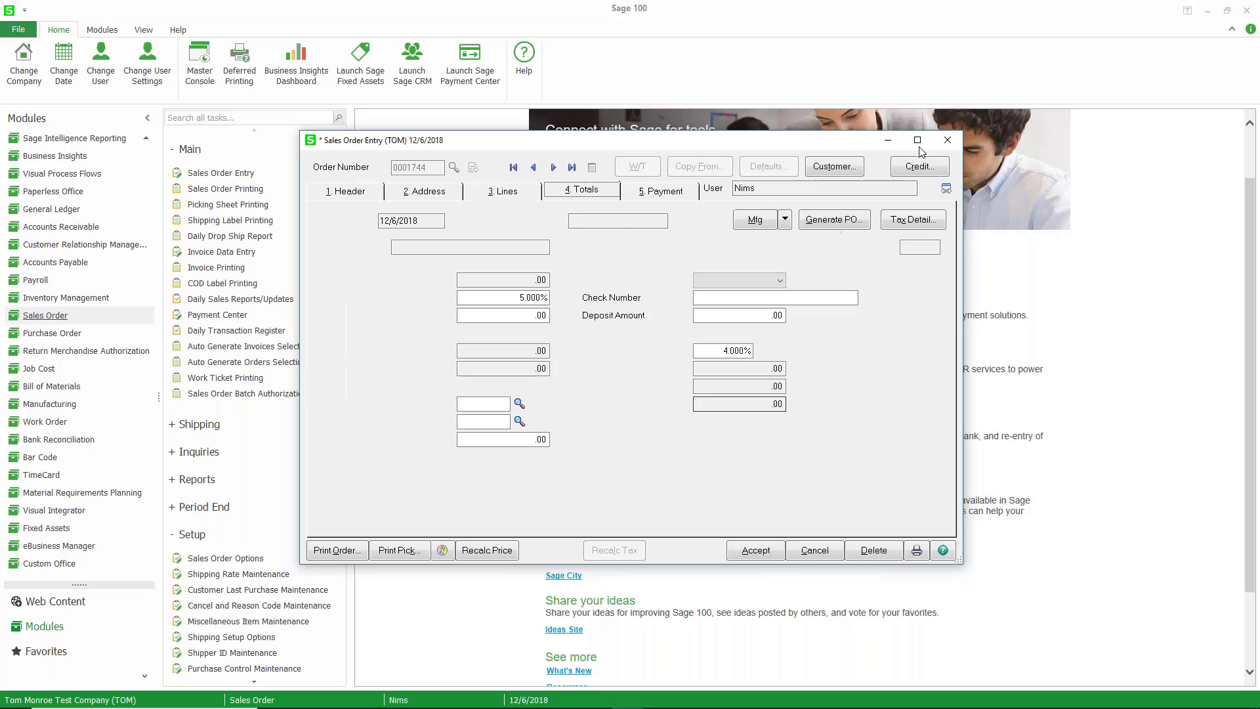
left_click(742, 544)
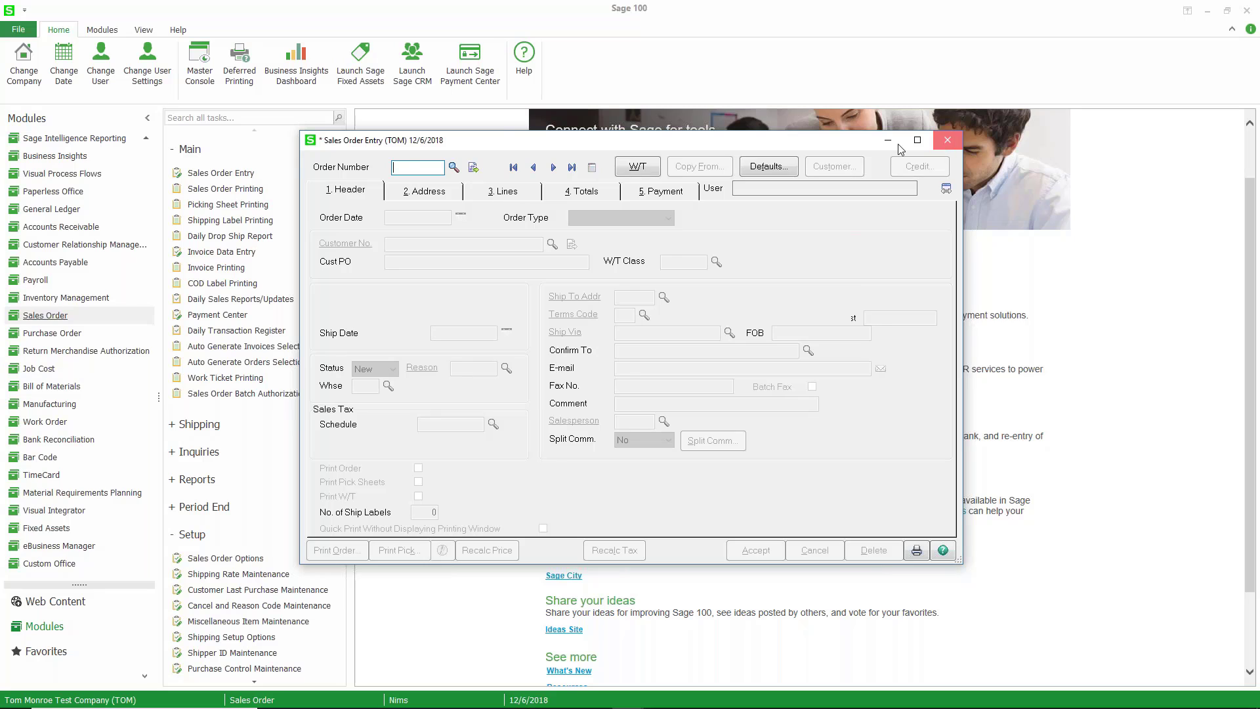
left_click(947, 139)
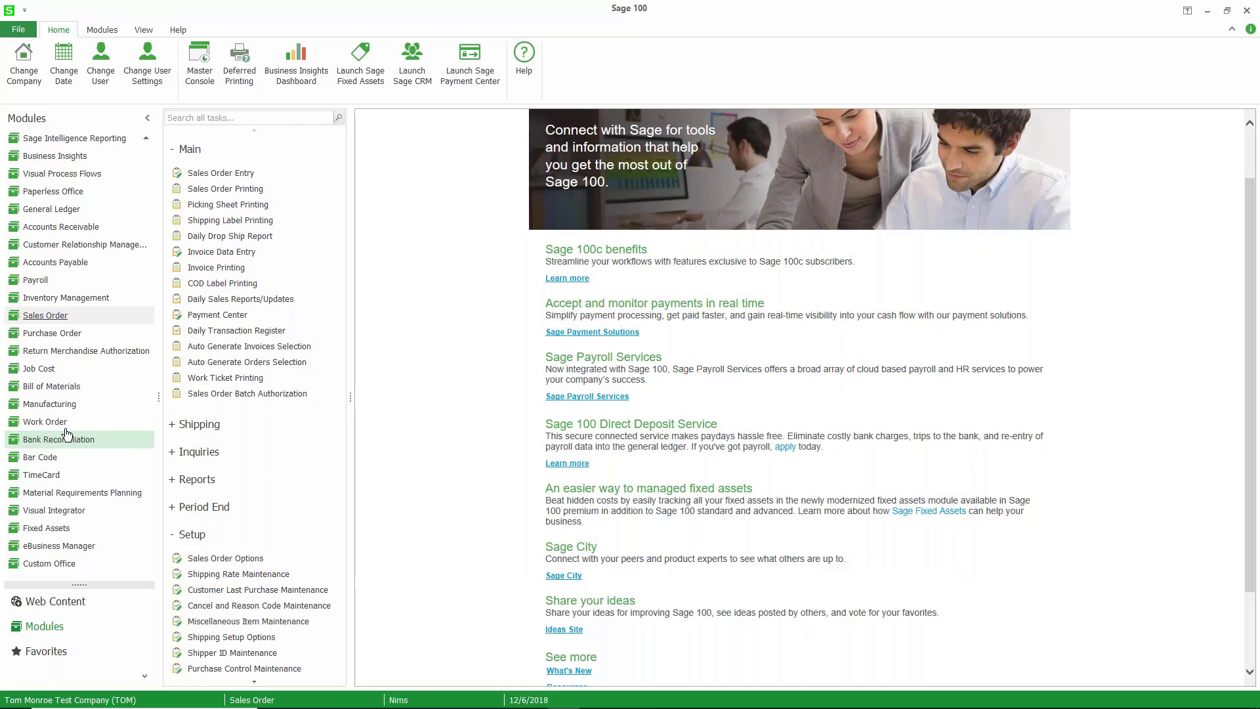
left_click(49, 403)
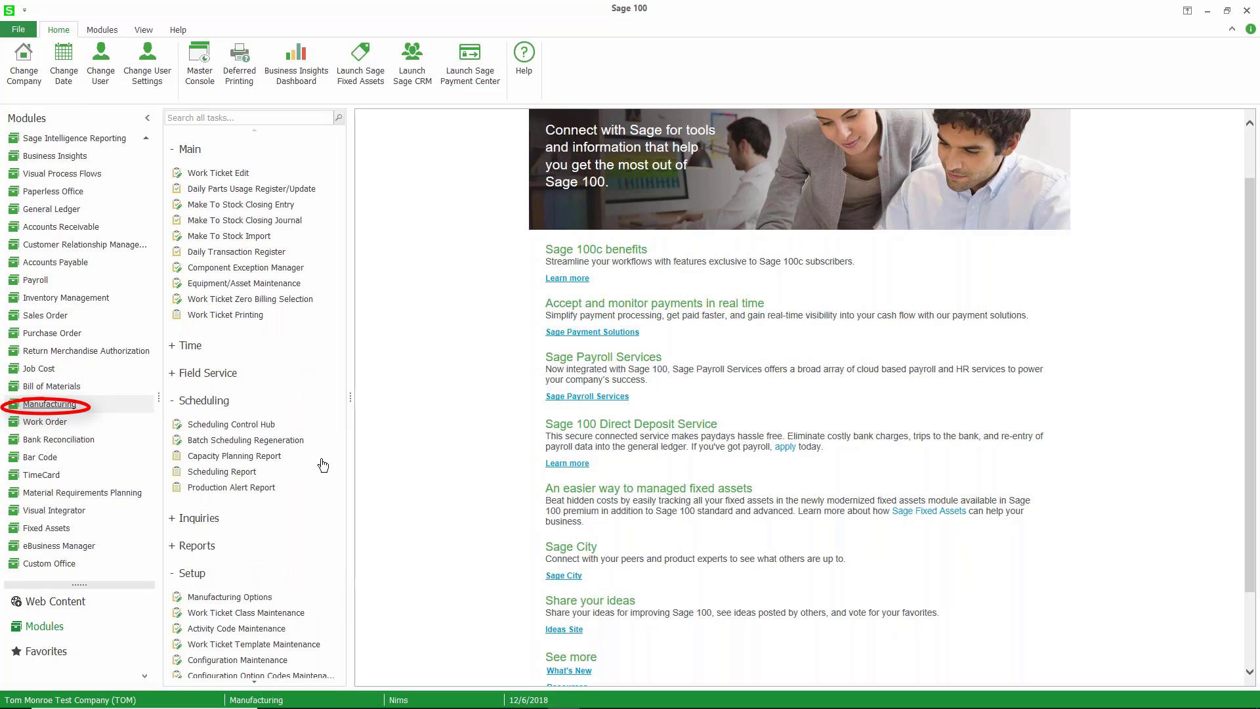
left_click(235, 426)
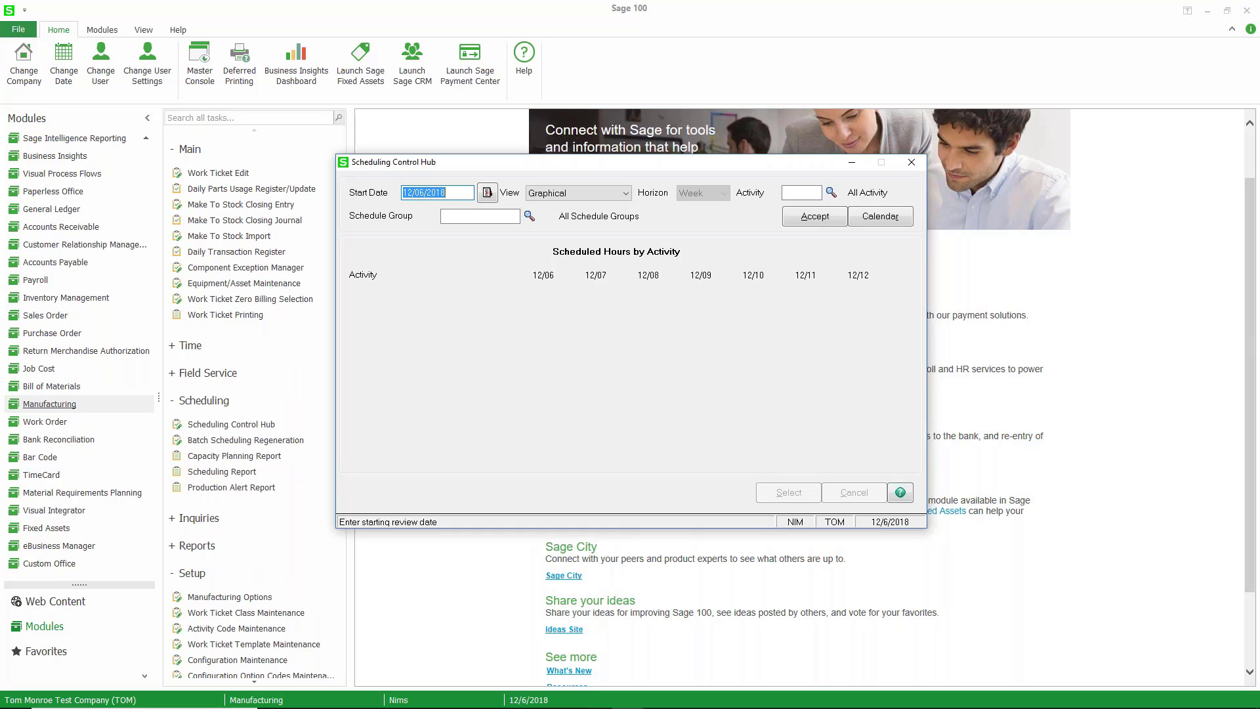
left_click(452, 191)
left_click_drag(452, 192, 371, 195)
key("Tab")
key("F2")
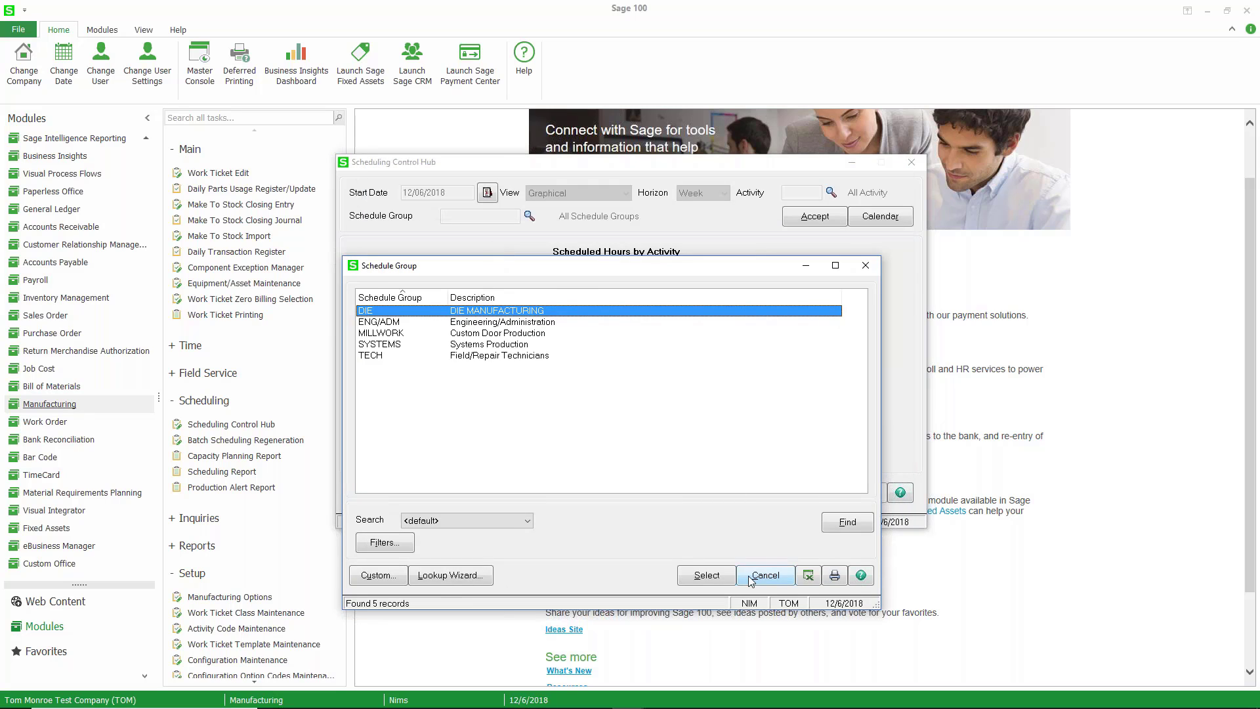
left_click(752, 574)
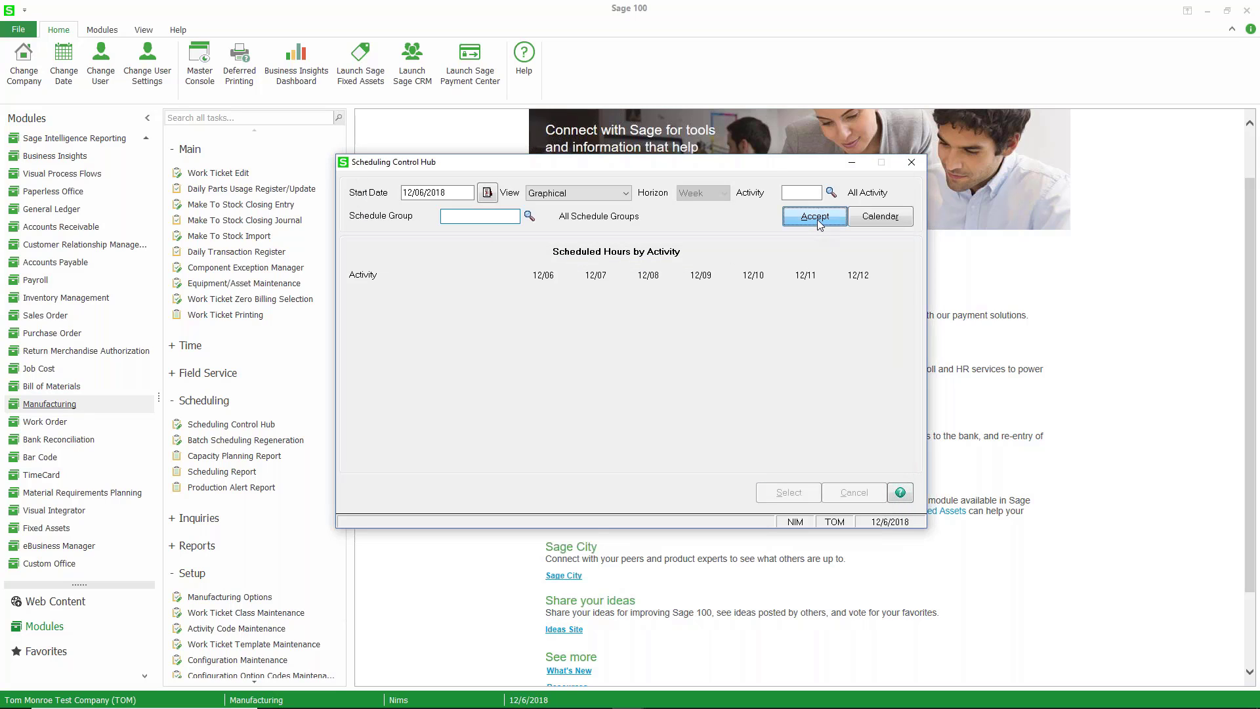
Step: Load the Shop View graphical schedule showing CFG Configure components hours on 12/07 and 12/10–12/13
left_click(817, 220)
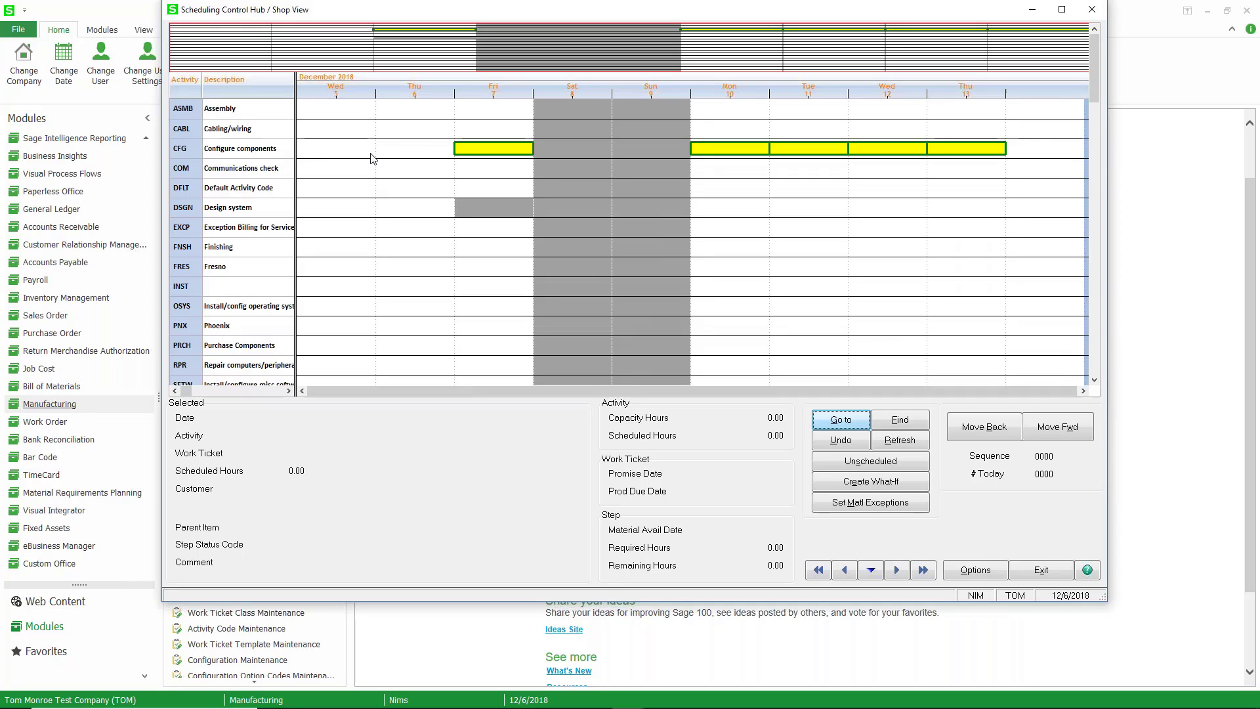
mouse_move(479, 154)
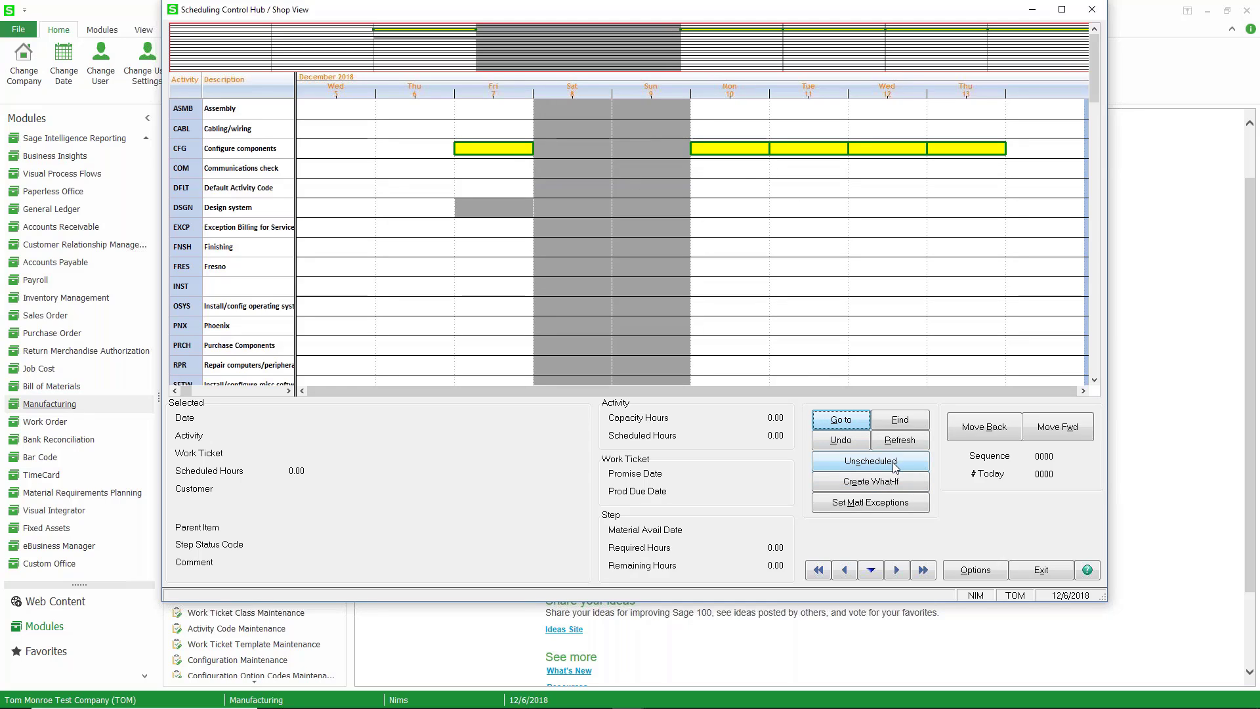
left_click(963, 570)
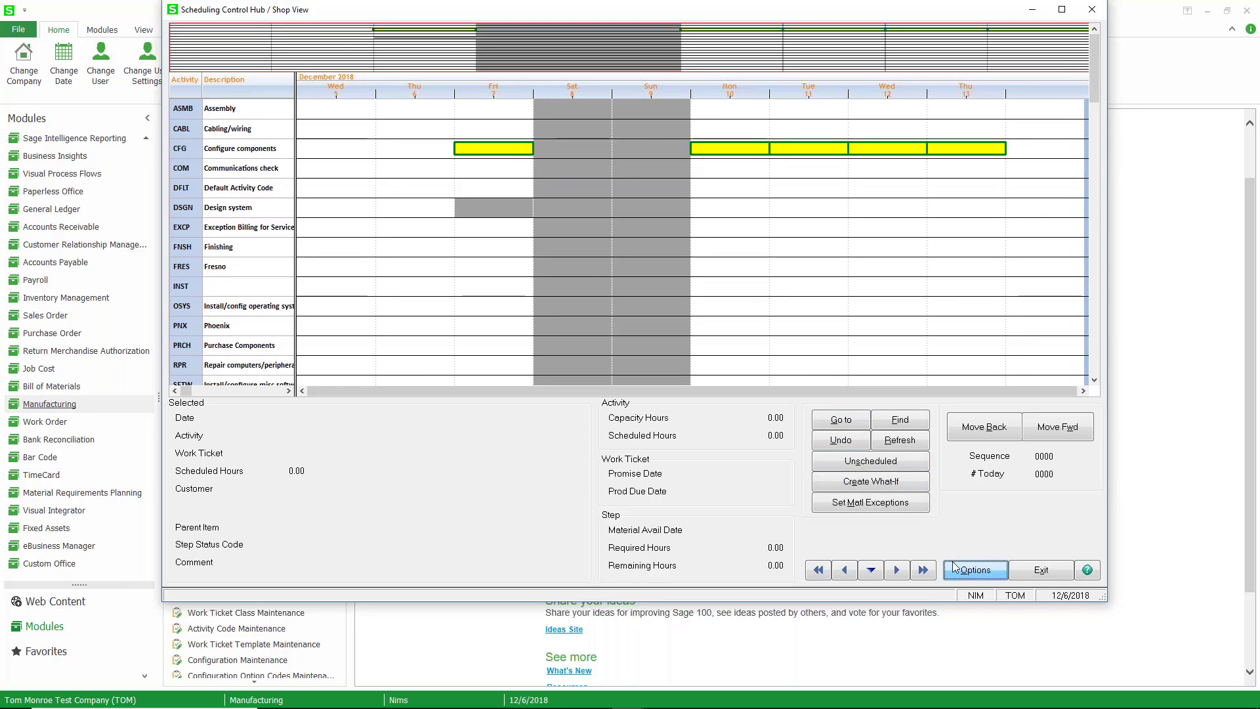
left_click(857, 254)
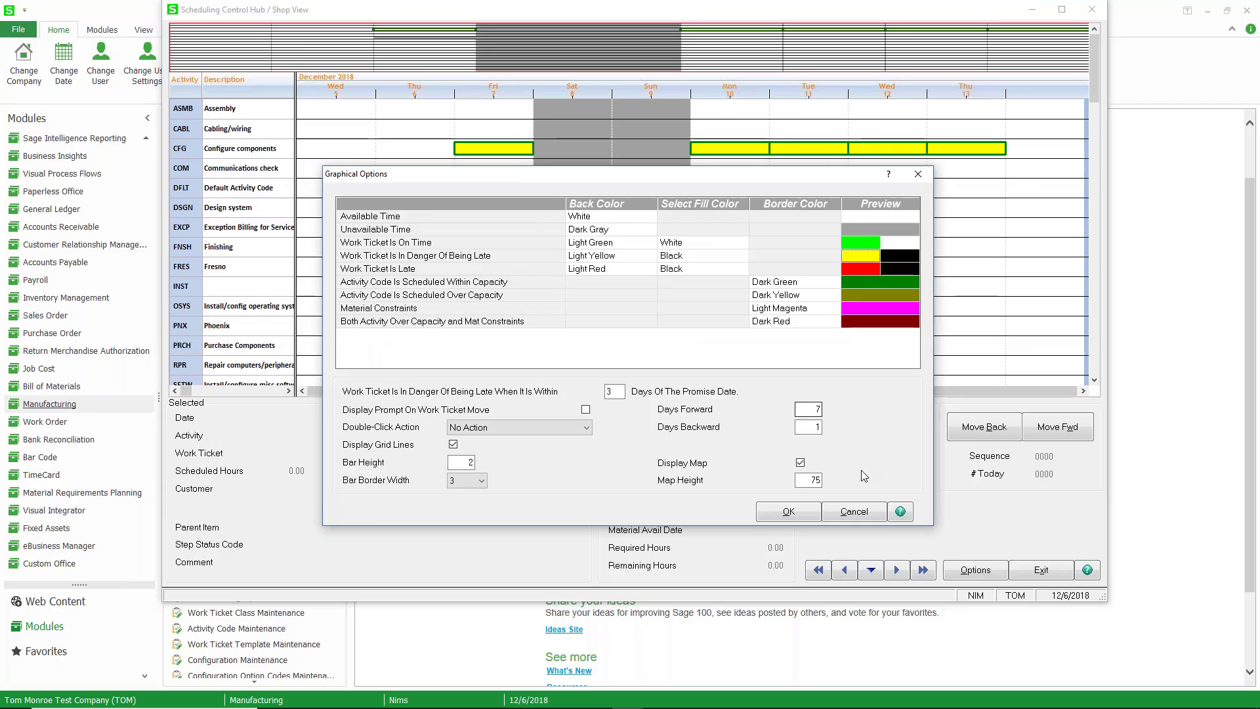
left_click(615, 392)
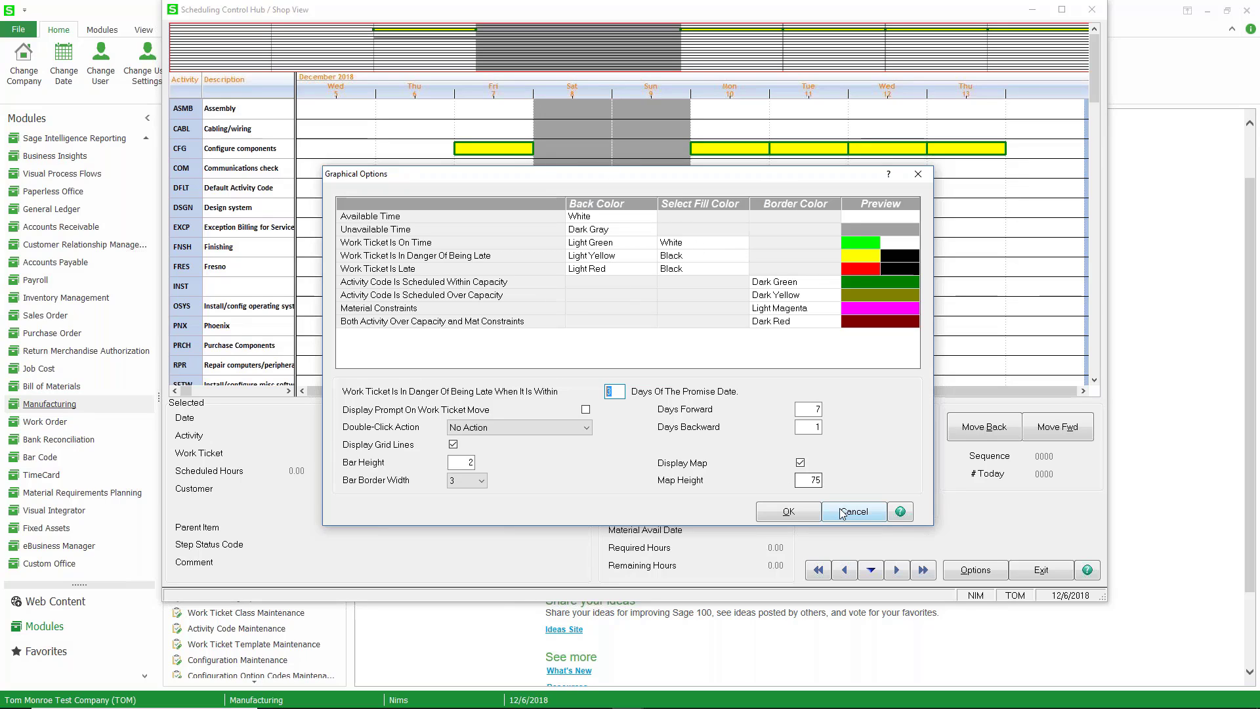
key("Escape")
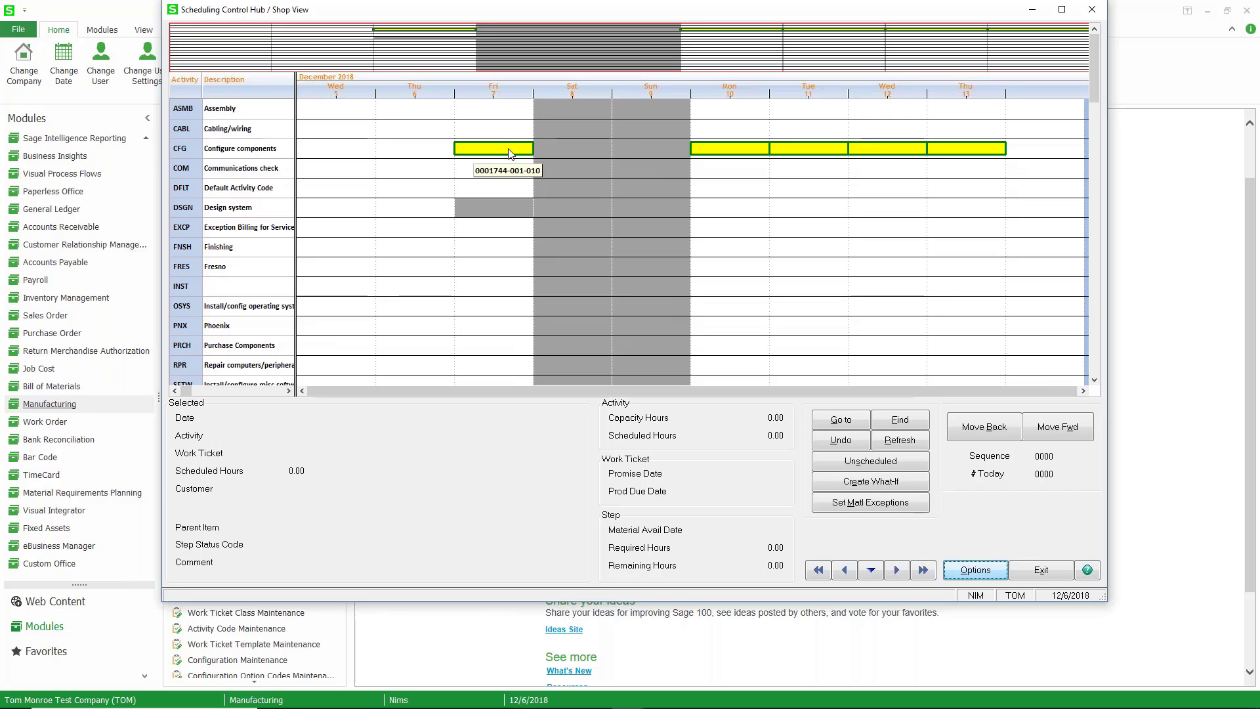
Step: Drag the CFG work ticket bars one day earlier: Monday's to Friday, Friday's to Thursday
left_click(515, 149)
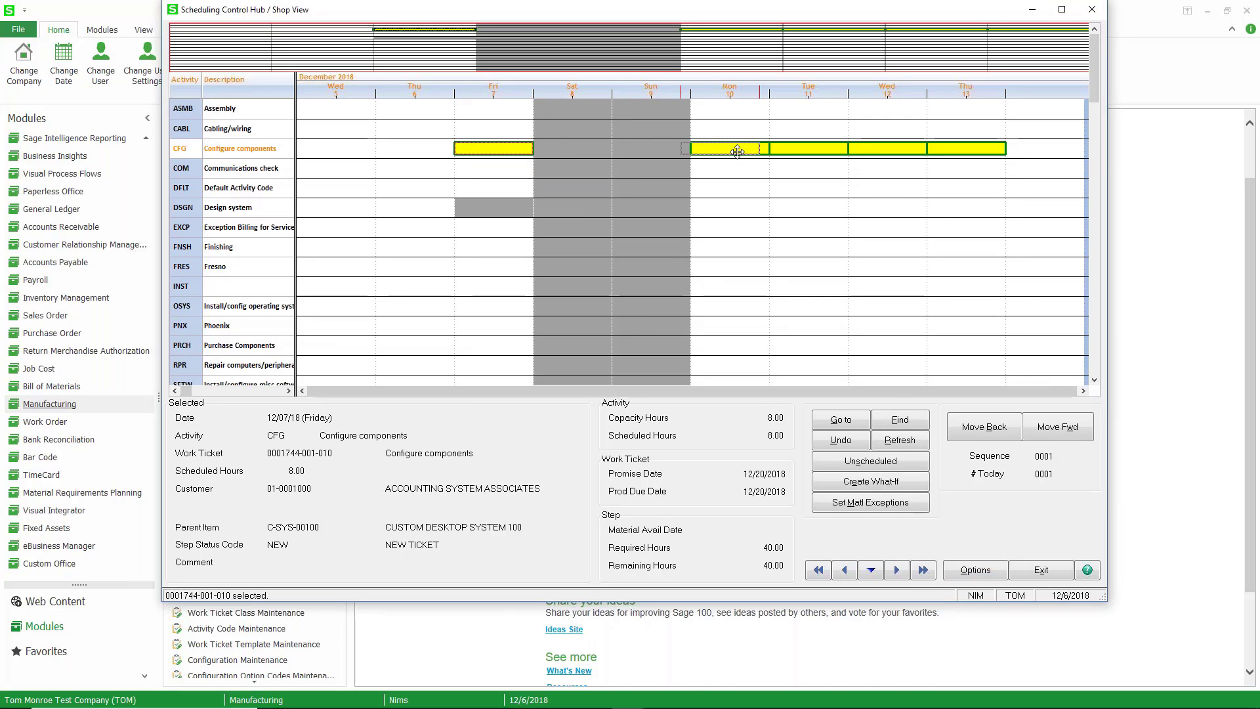
left_click_drag(741, 152, 753, 189)
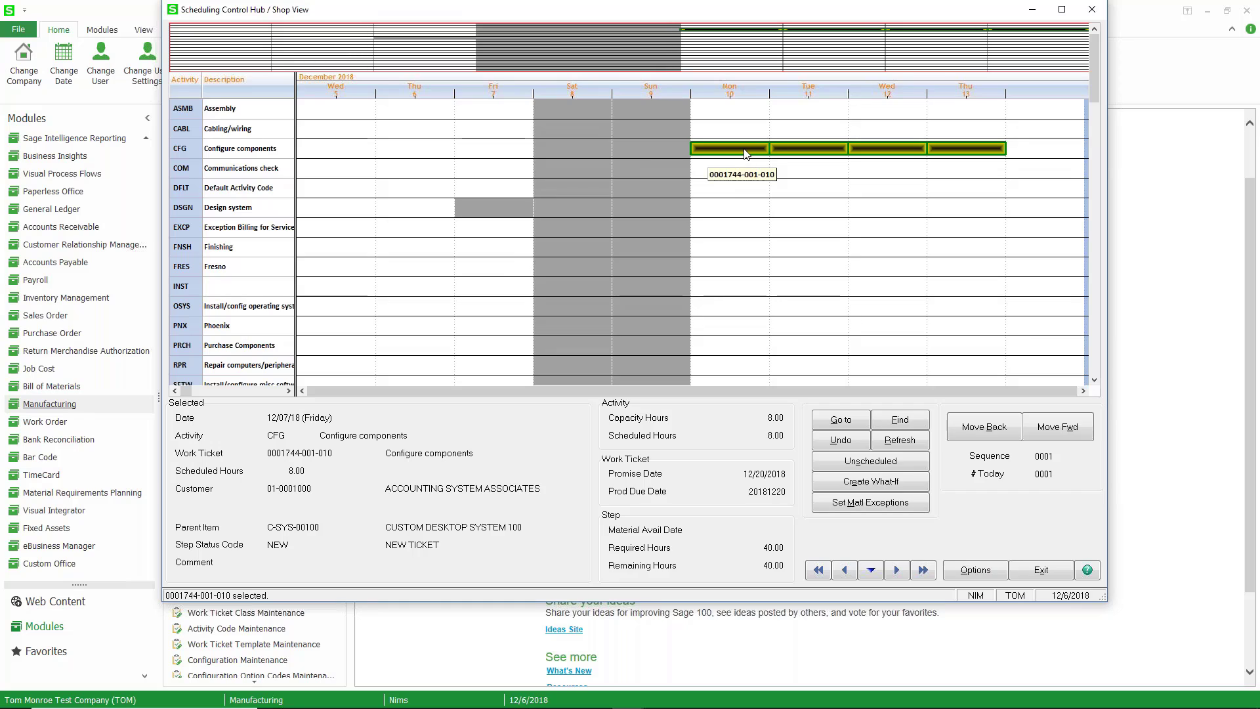
left_click_drag(742, 149, 504, 145)
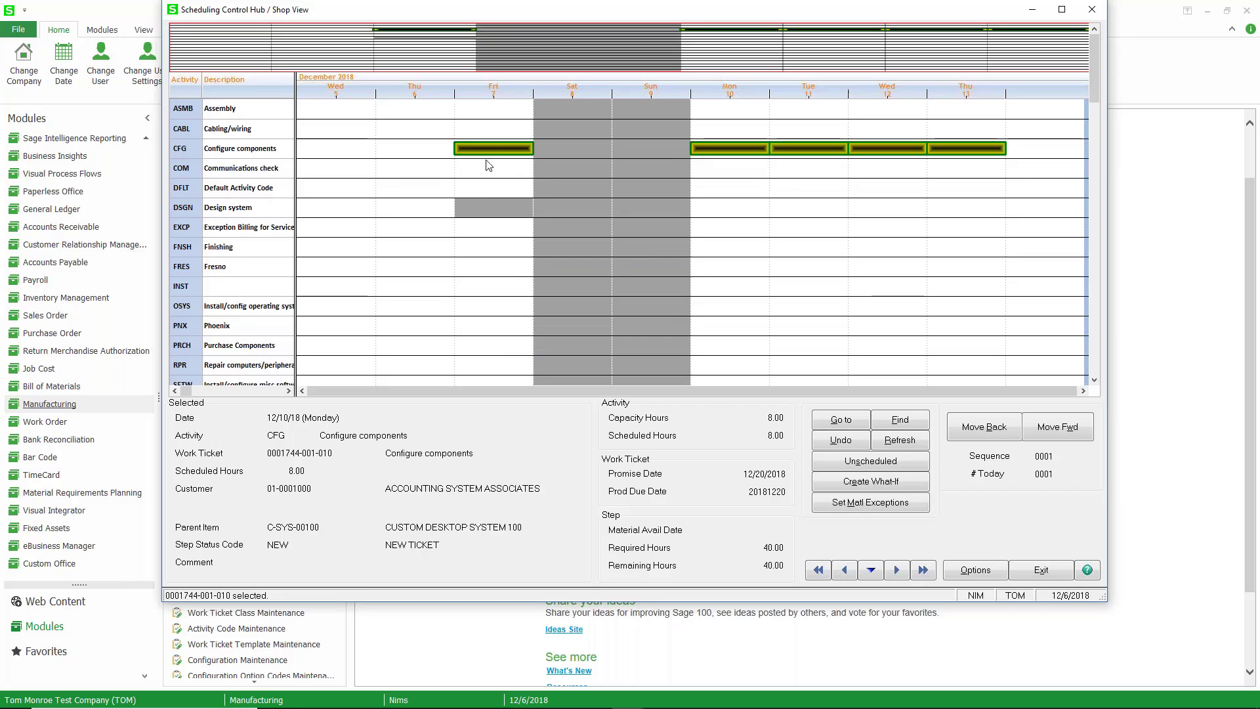
left_click_drag(485, 147, 404, 147)
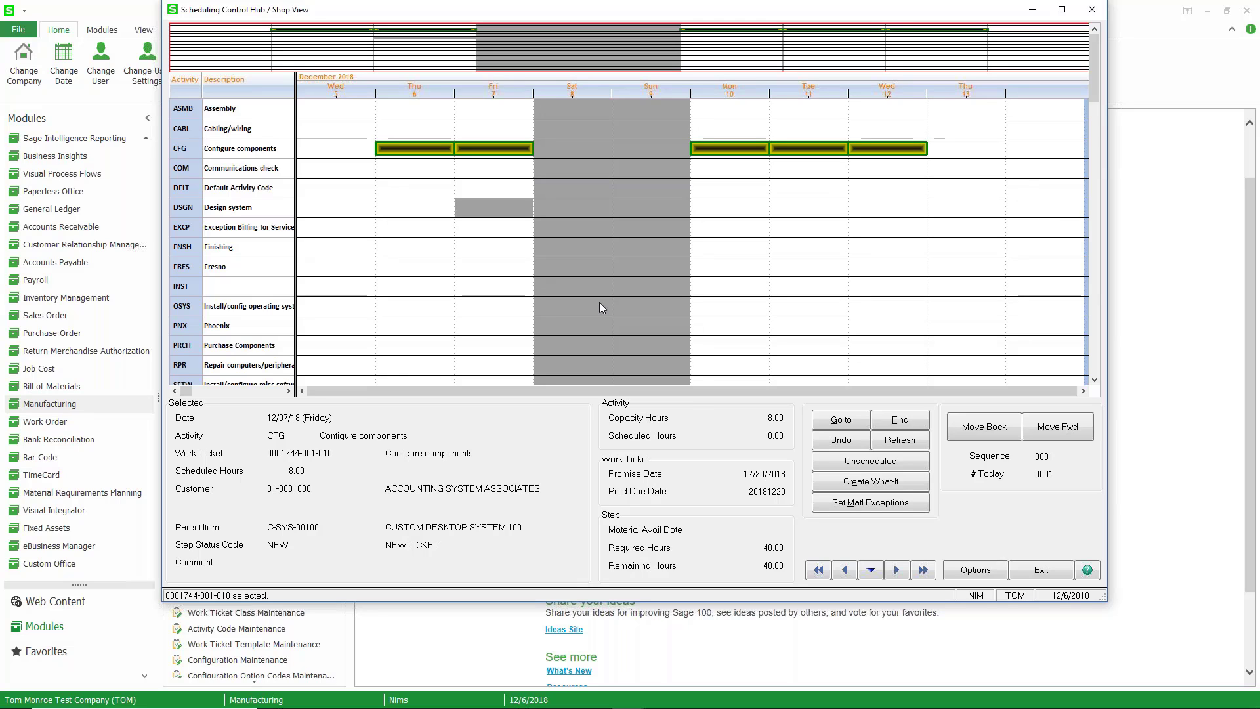
Step: Close Shop View, load the week's Capacity view, then switch the hub to Percent Scheduled
left_click(1091, 10)
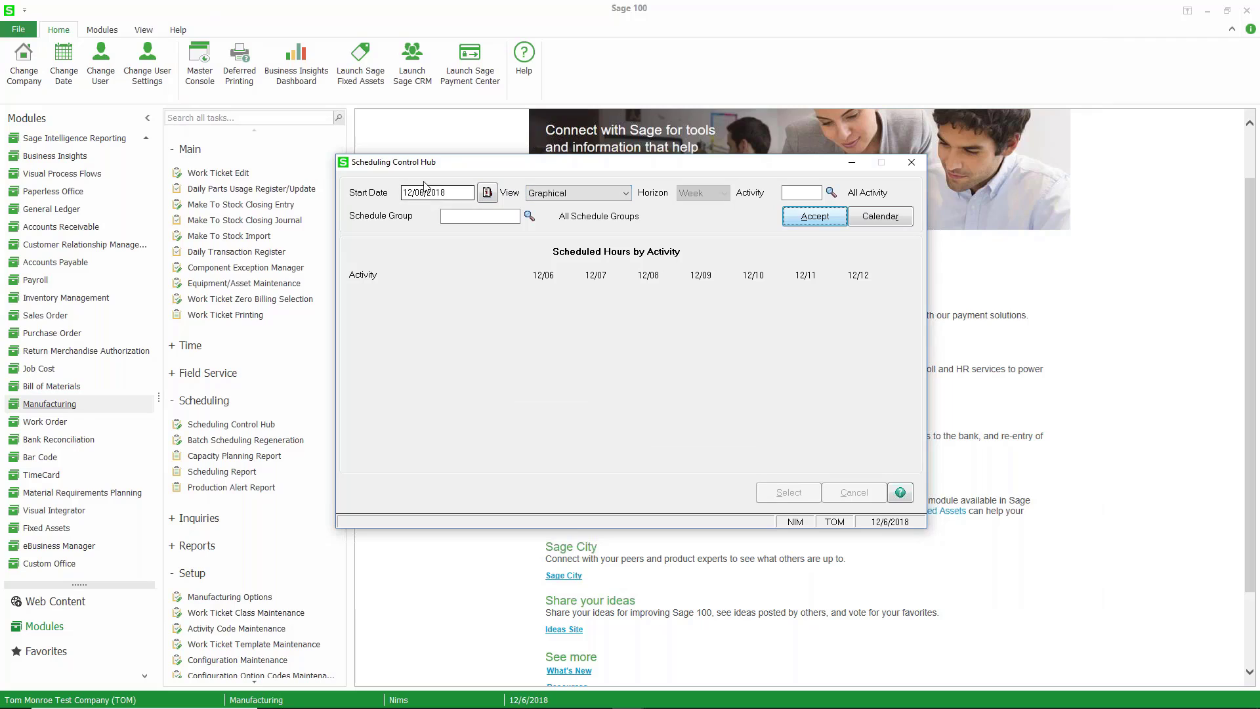
left_click(555, 194)
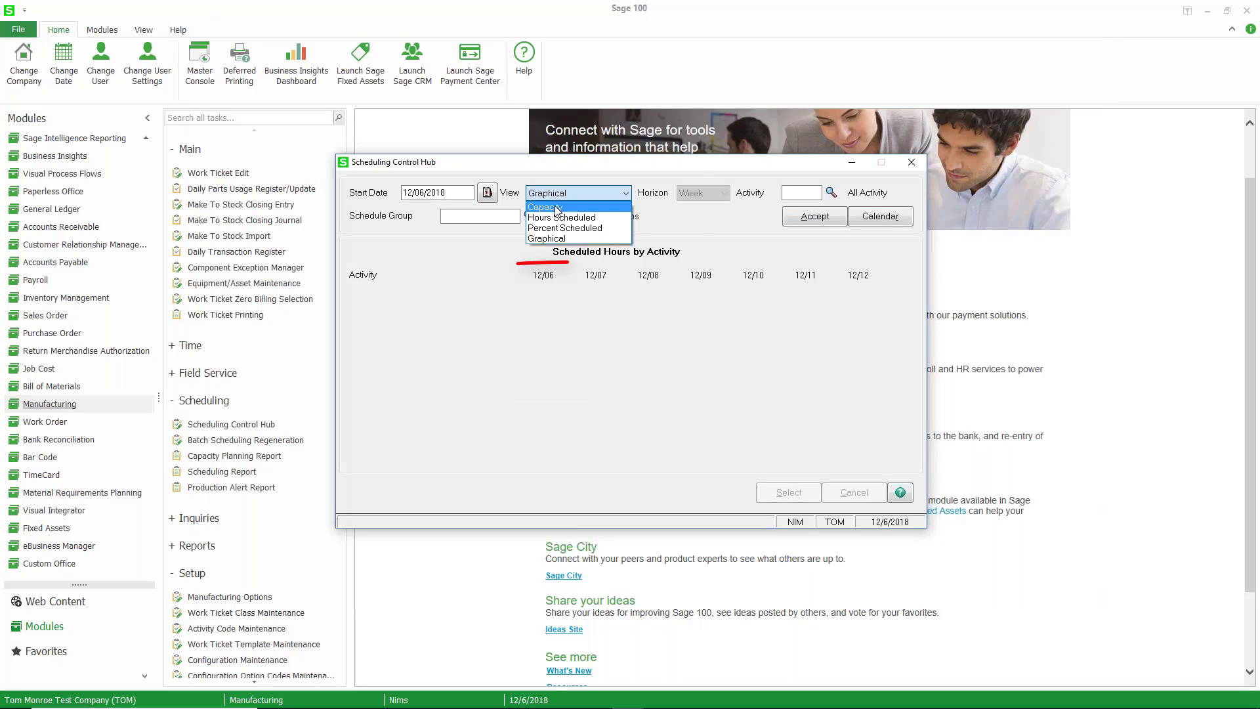
left_click(557, 208)
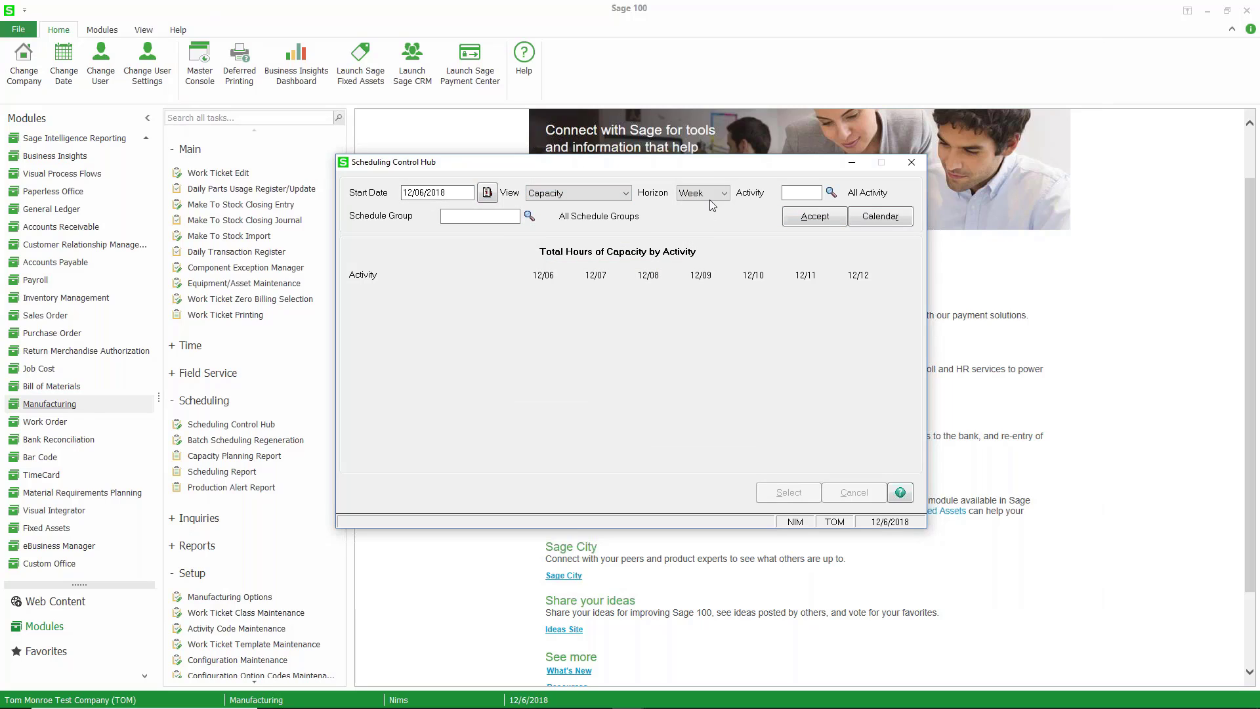
left_click(829, 220)
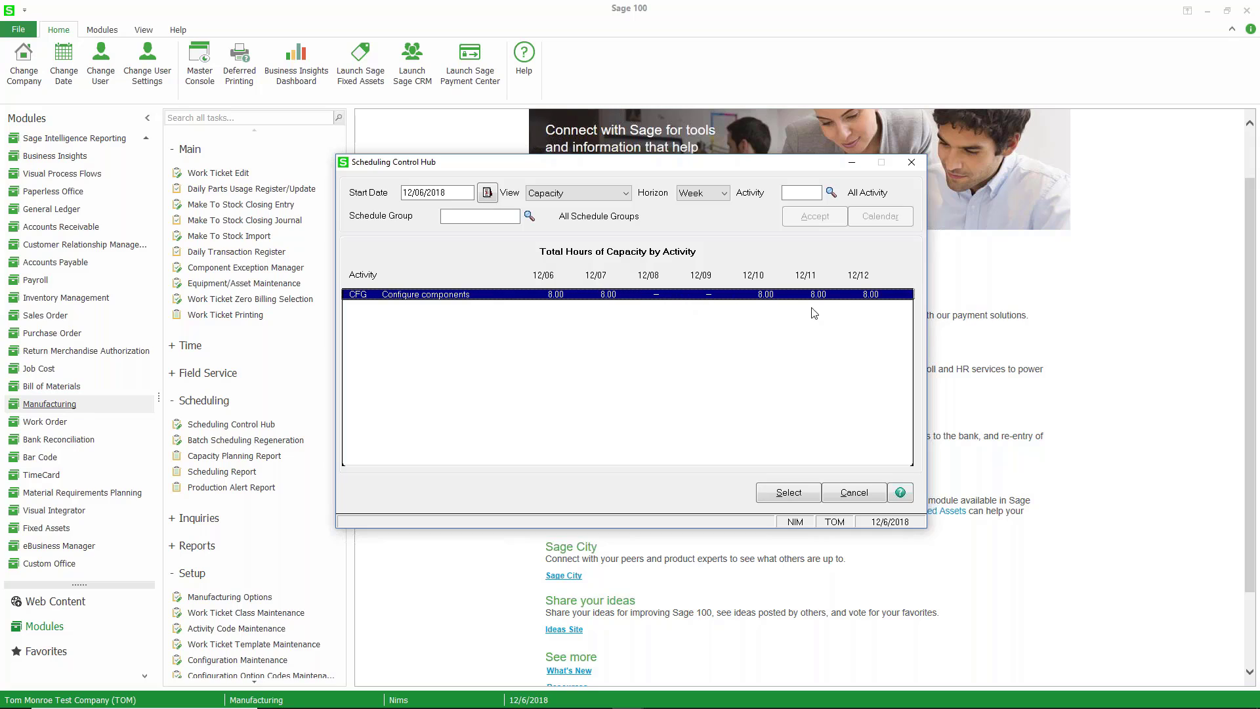
left_click(622, 194)
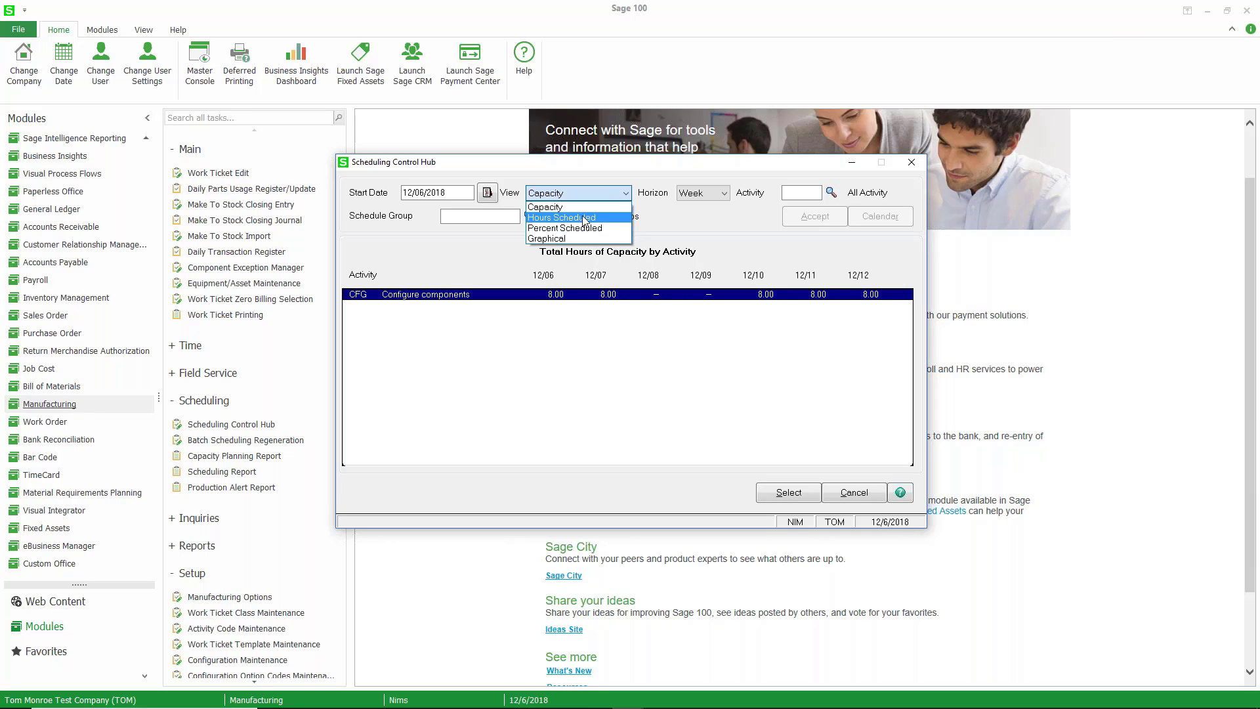
left_click(584, 228)
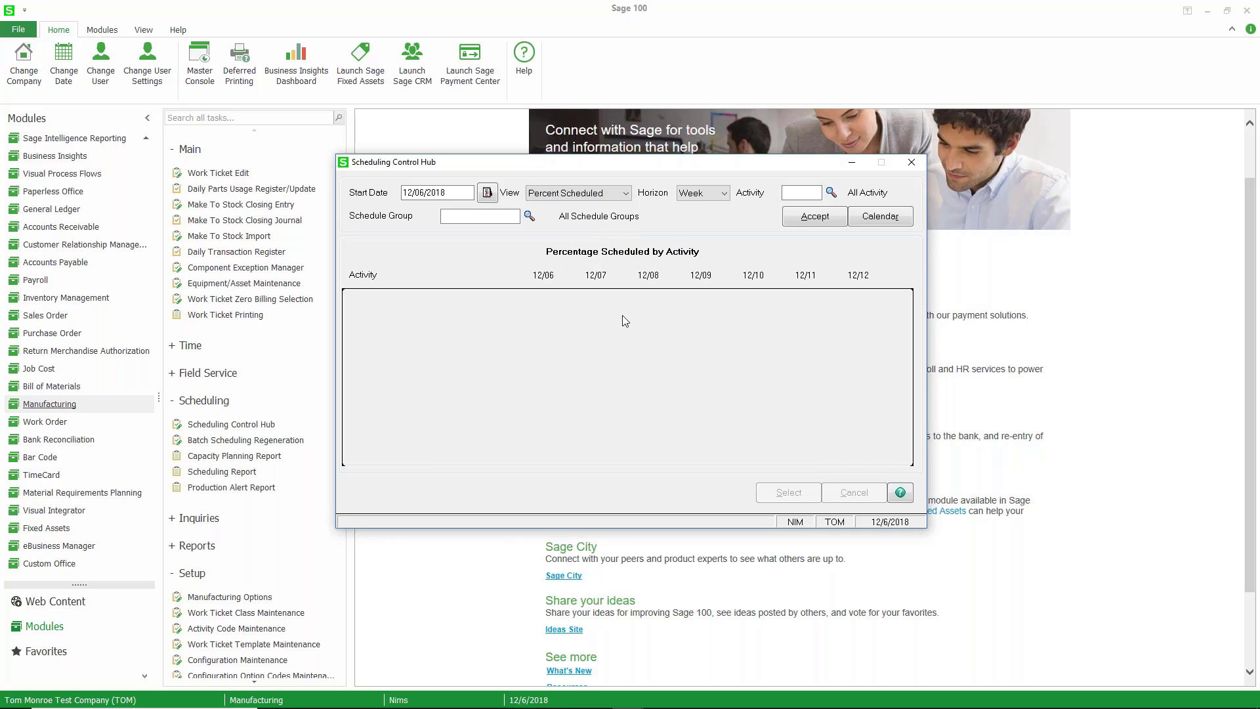
left_click(815, 216)
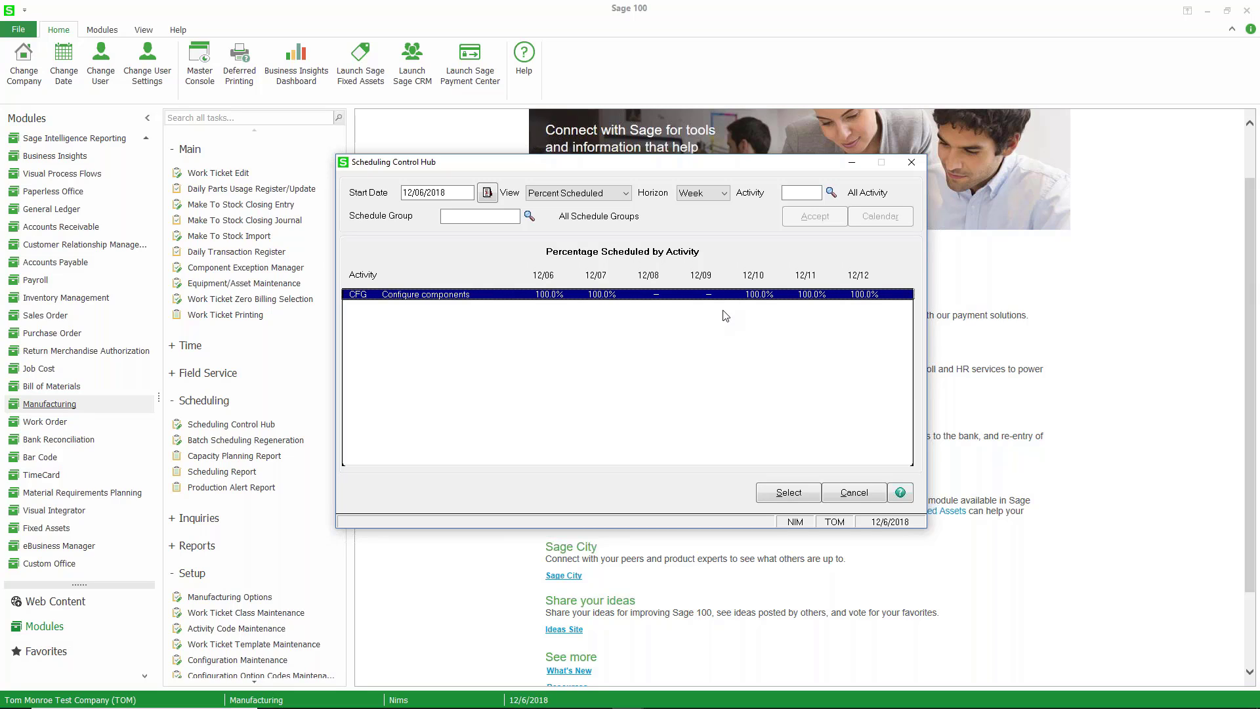
Step: Load the Percent Scheduled view with a Day horizon starting 12/7/2018
left_click(593, 194)
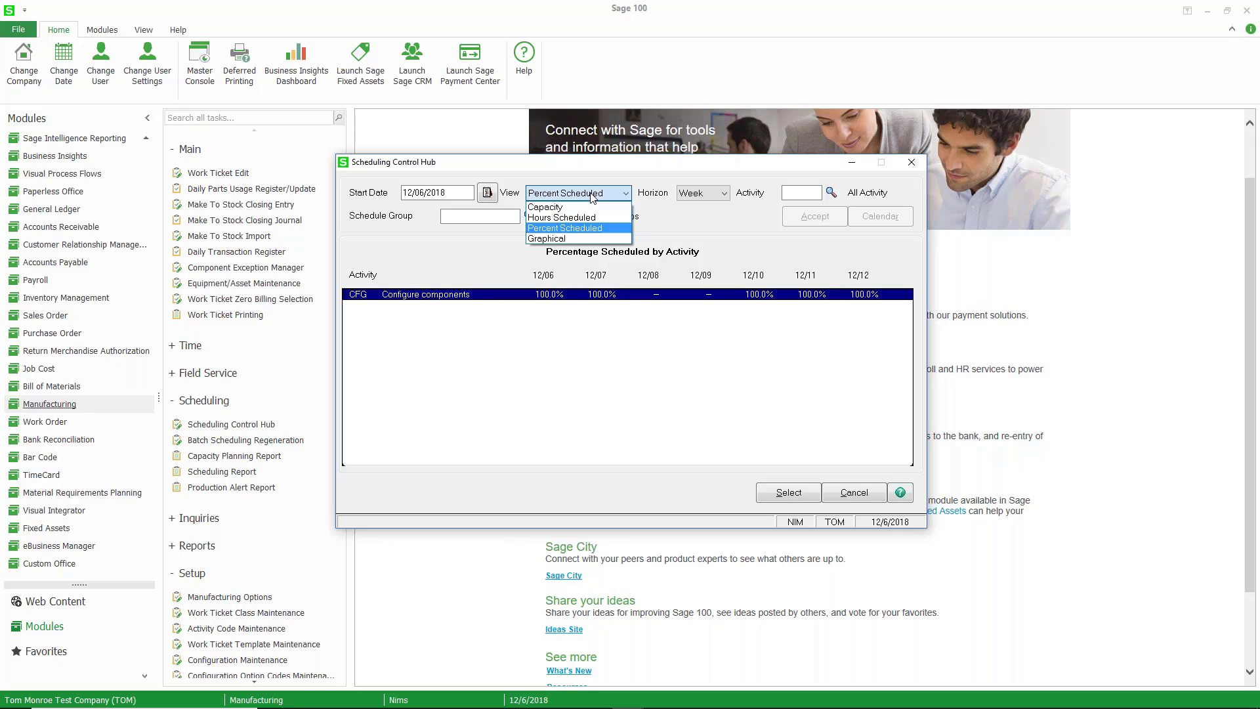
left_click(577, 238)
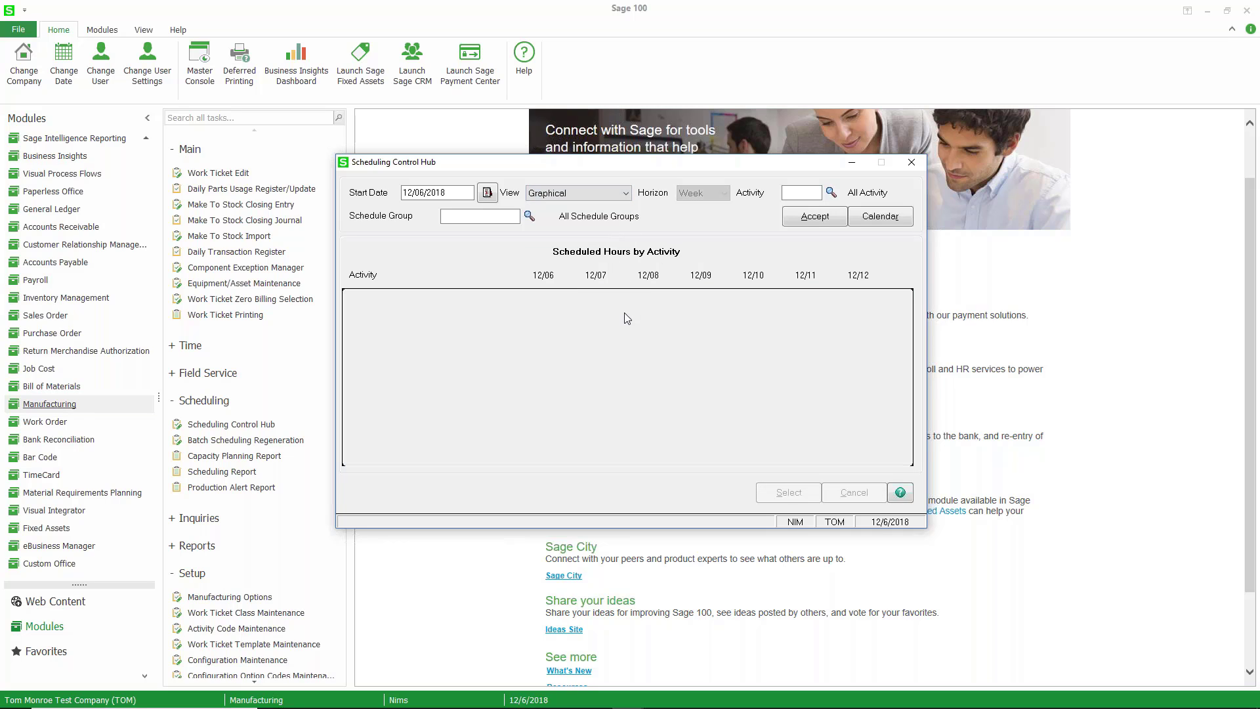
left_click(616, 195)
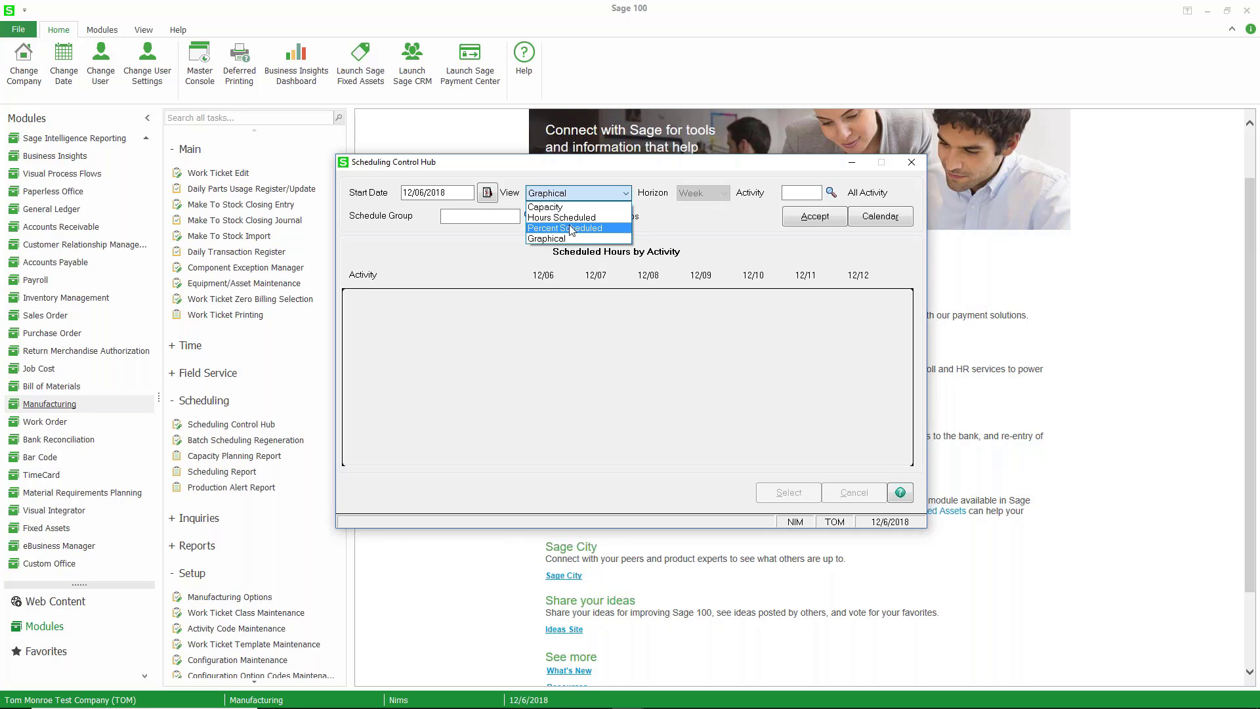
left_click(570, 228)
left_click(712, 195)
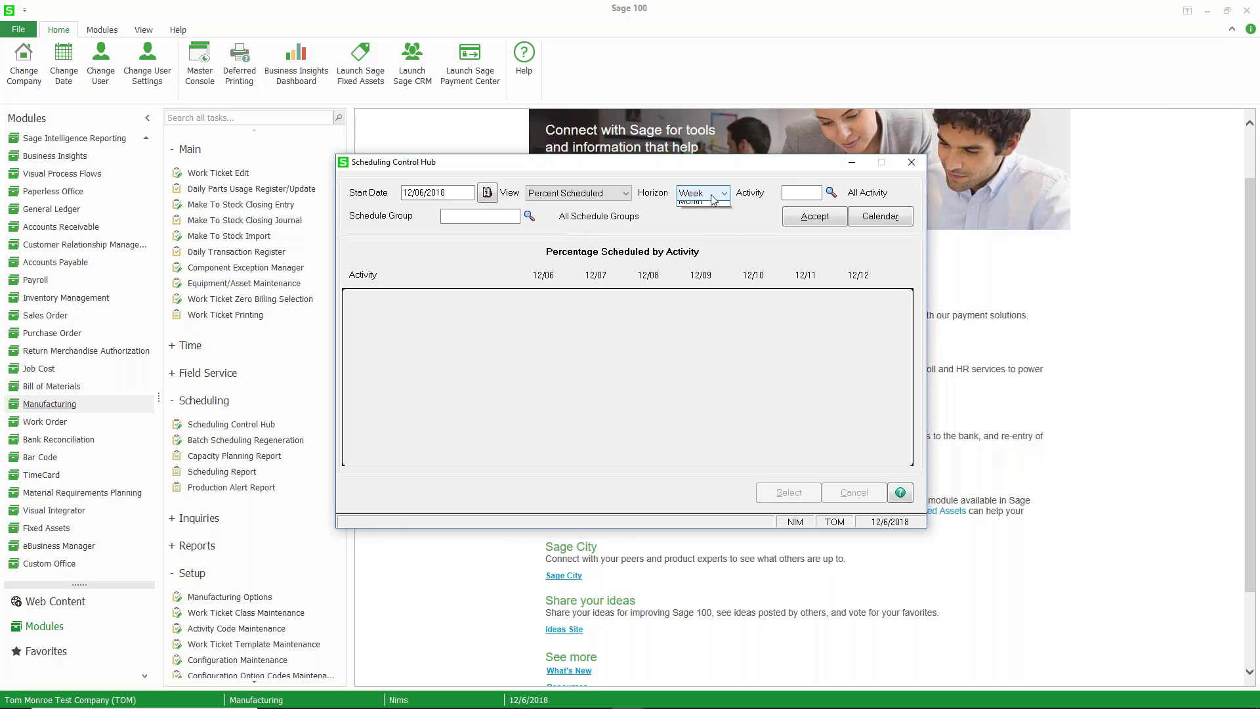
left_click(689, 206)
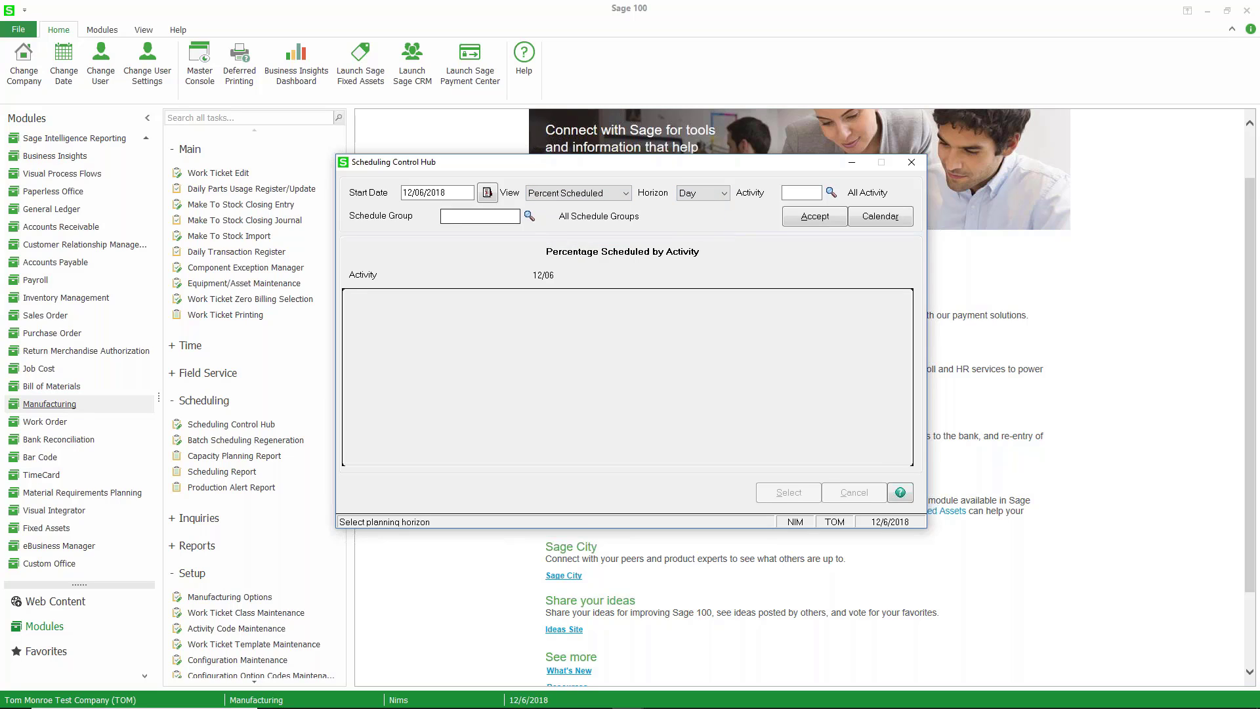
left_click(487, 192)
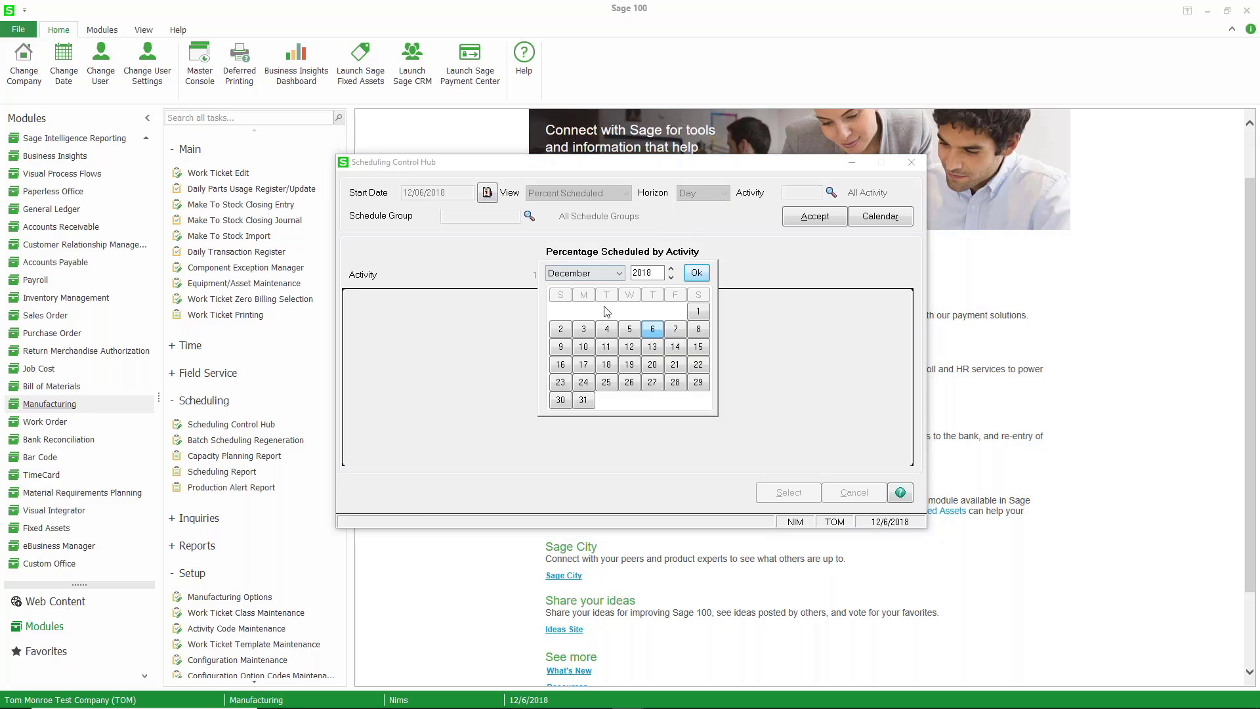
left_click(675, 329)
left_click(696, 272)
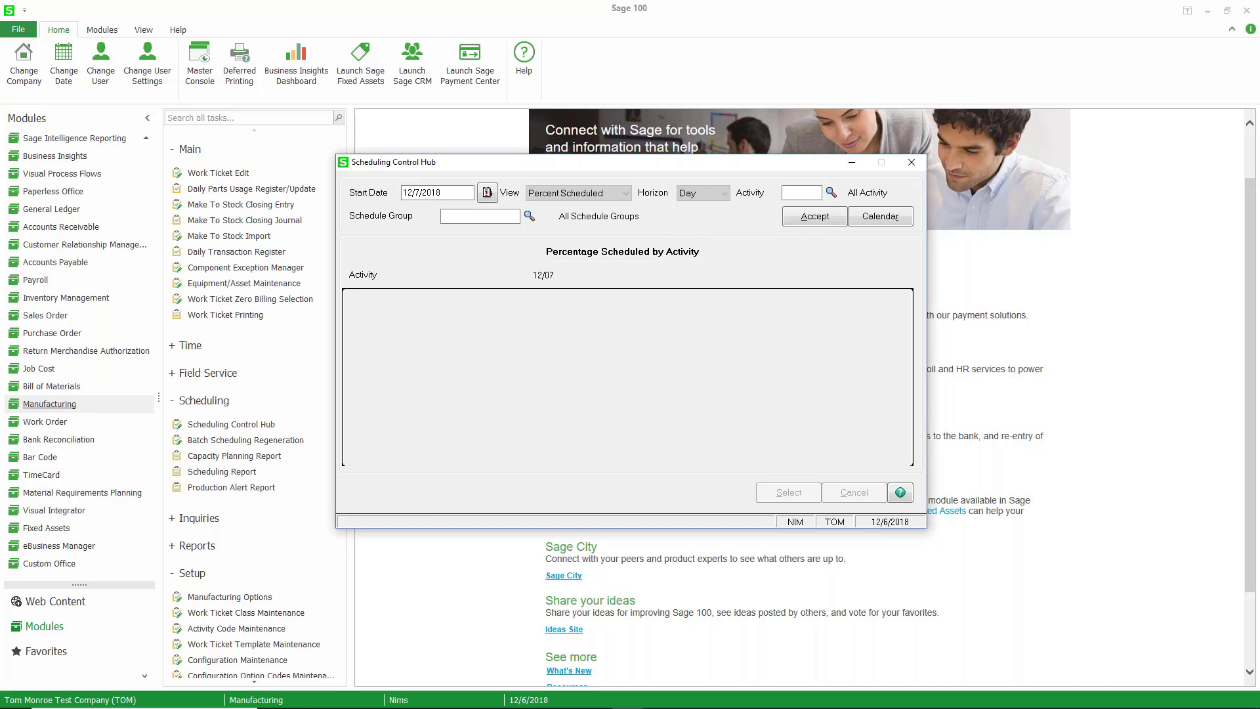
left_click(805, 217)
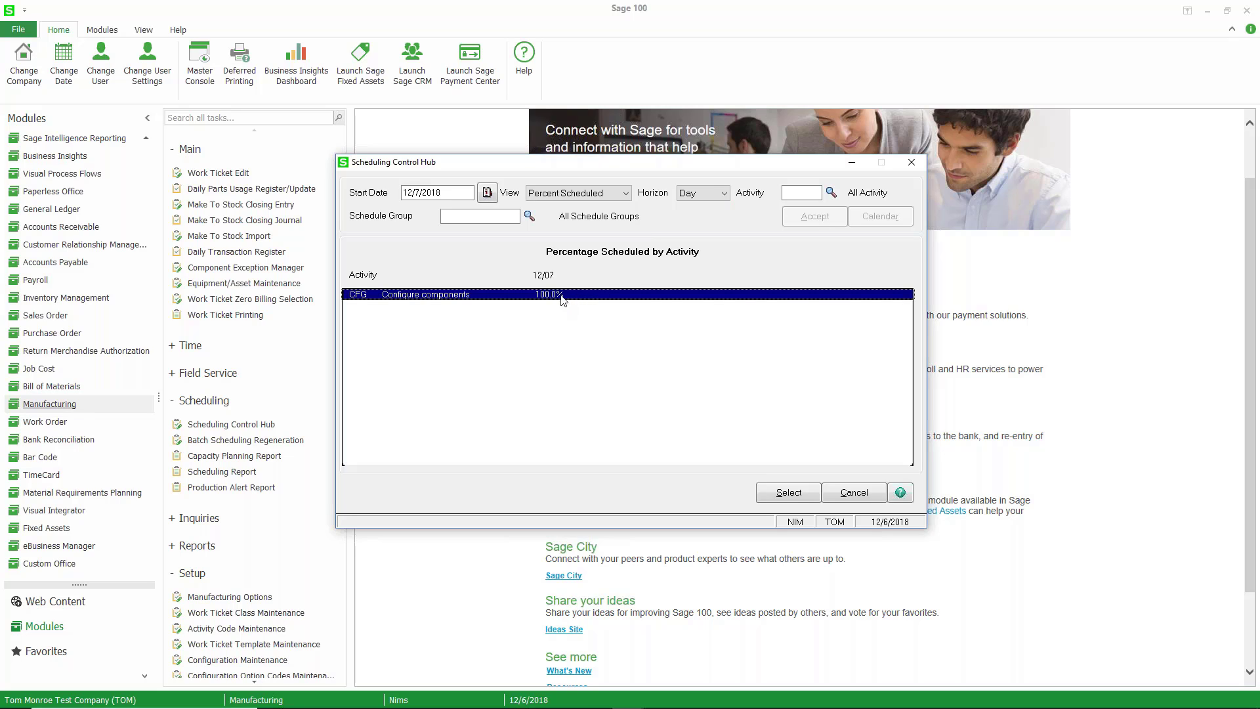
Step: Keep the Percent Scheduled view and clear the results for a new review
left_click(611, 195)
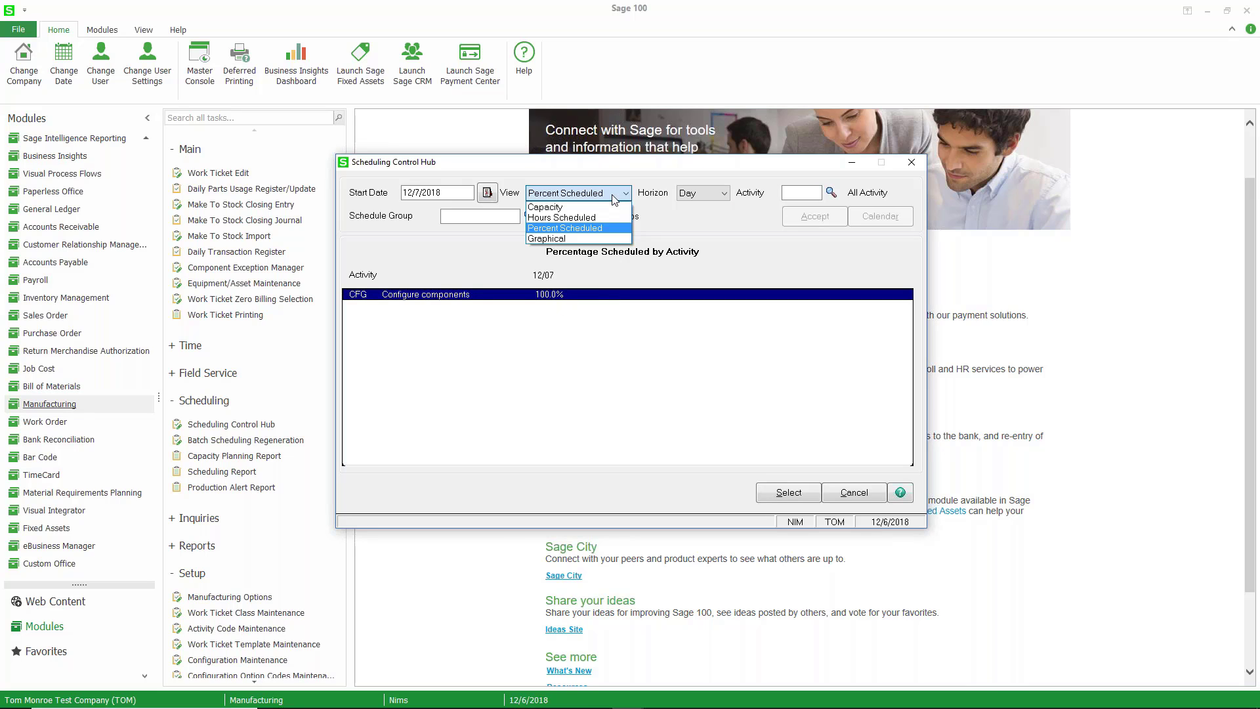
left_click(594, 287)
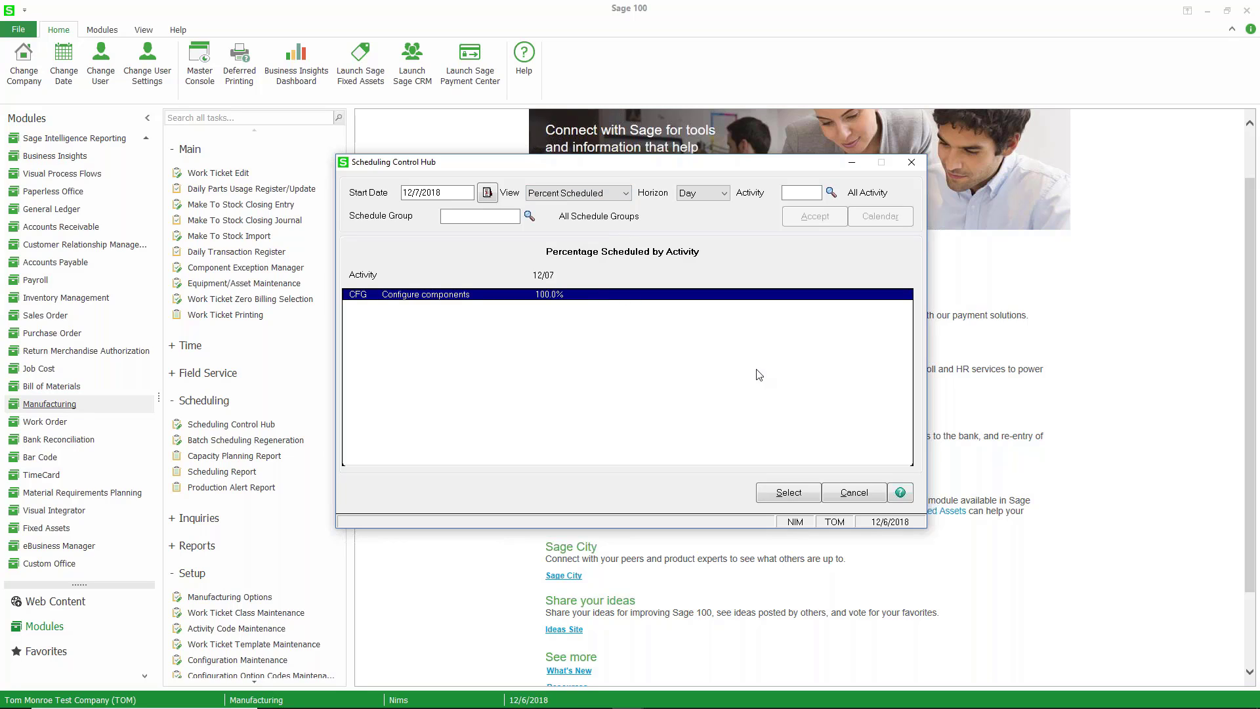
left_click(845, 493)
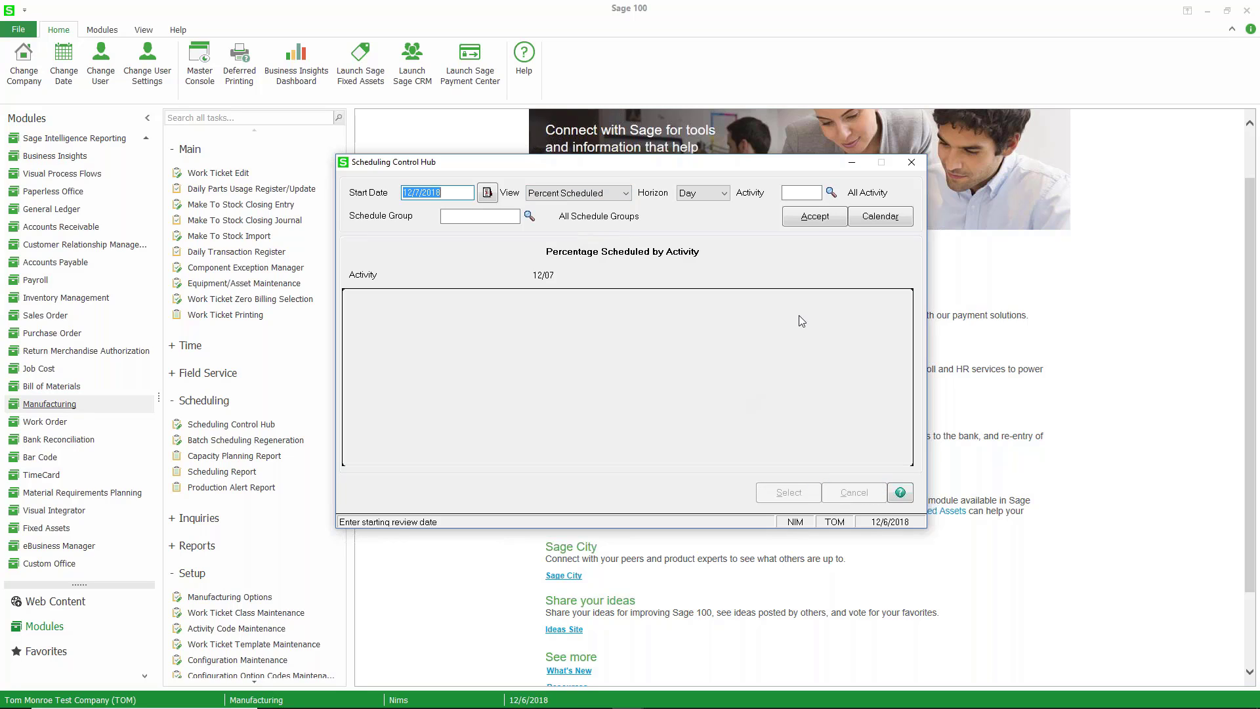
left_click(910, 163)
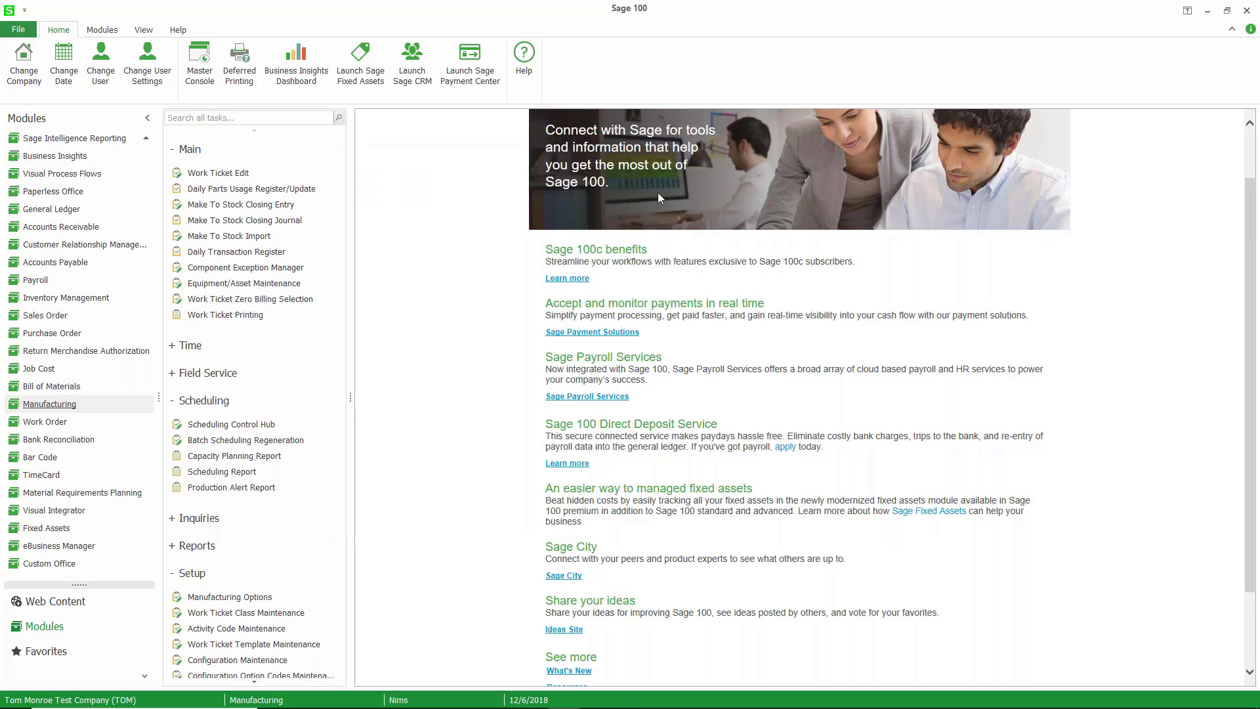